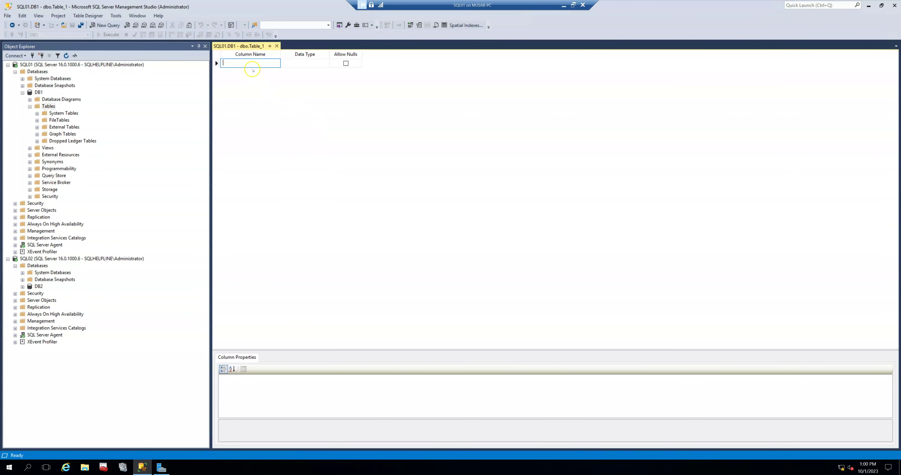
Define two columns in the new DB1 table: ID with data type int, and Value.
text(ID)
key(Tab)
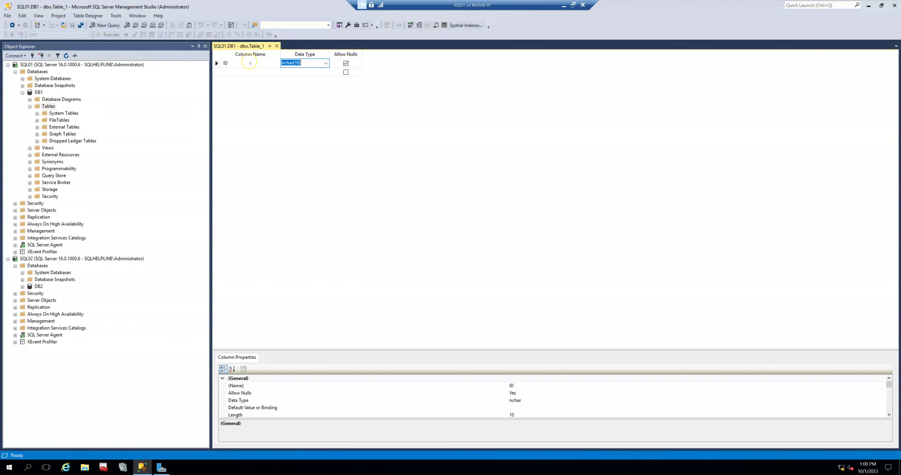
text(int)
key(Tab)
key(Tab)
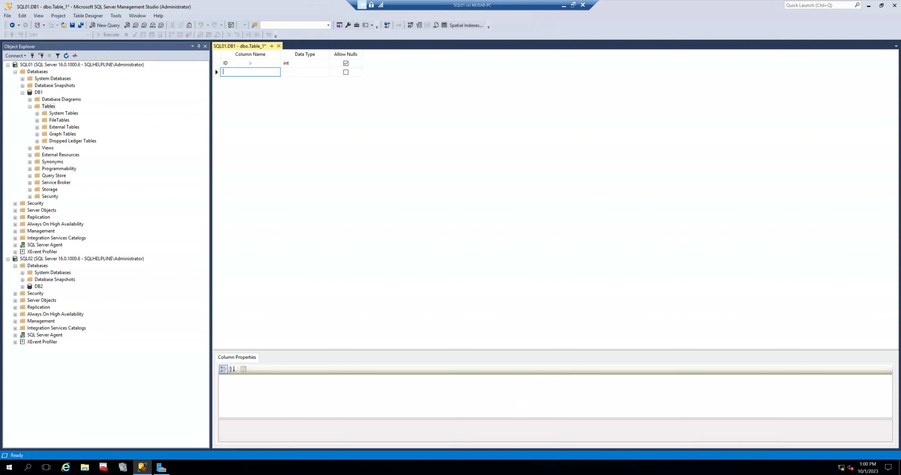
text(Value)
Make the ID column an identity column and set it as the table's primary key.
click(266, 88)
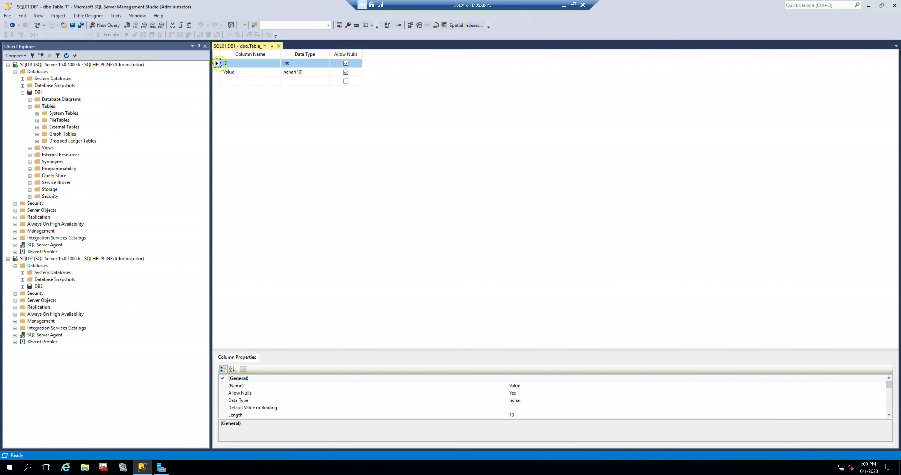
click(286, 351)
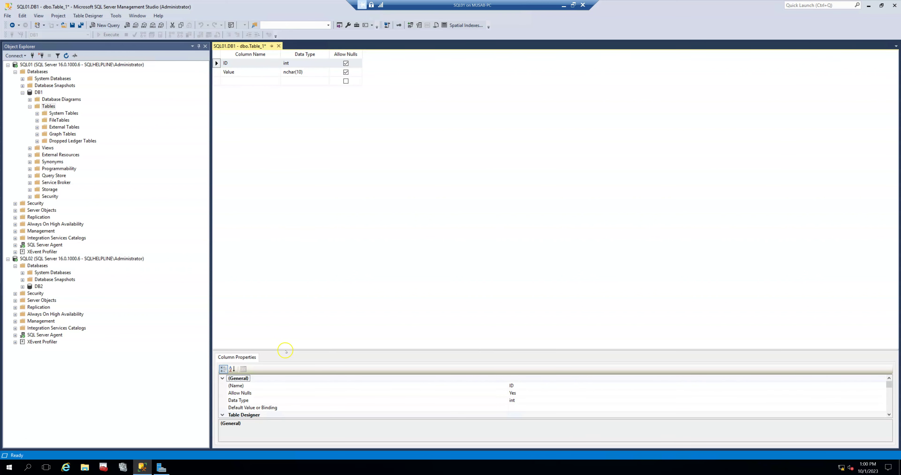
drag(277, 349, 277, 128)
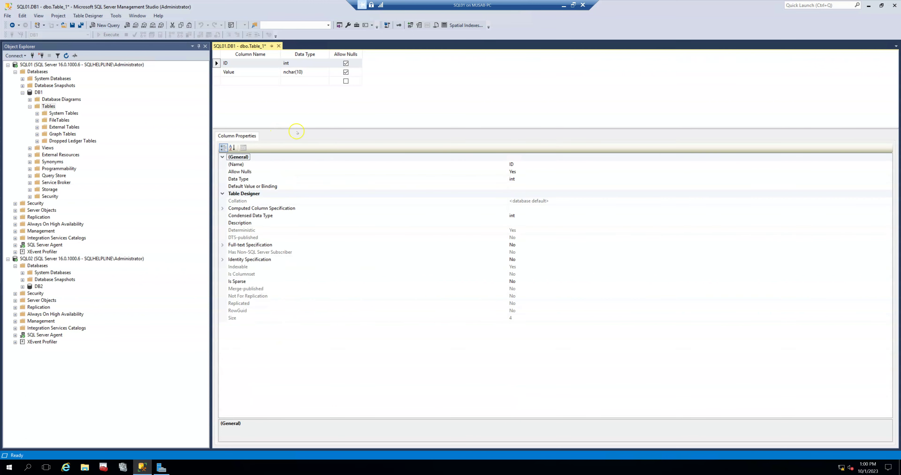
click(223, 260)
double_click(245, 267)
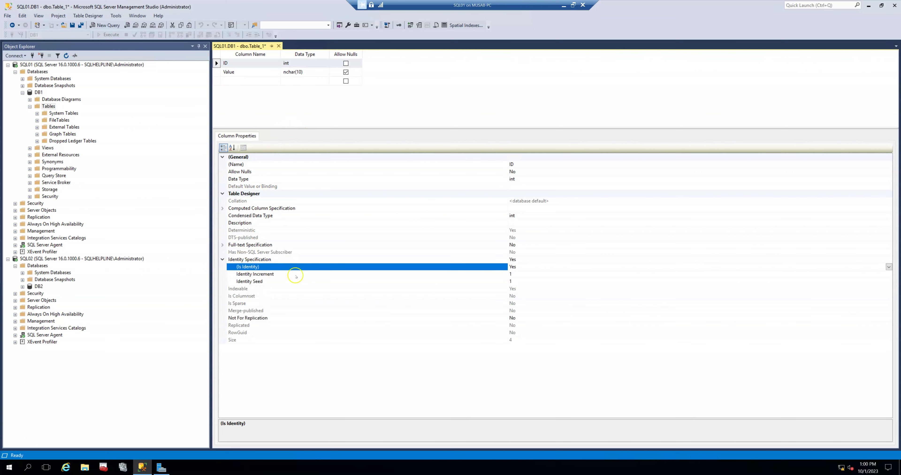
right_click(216, 64)
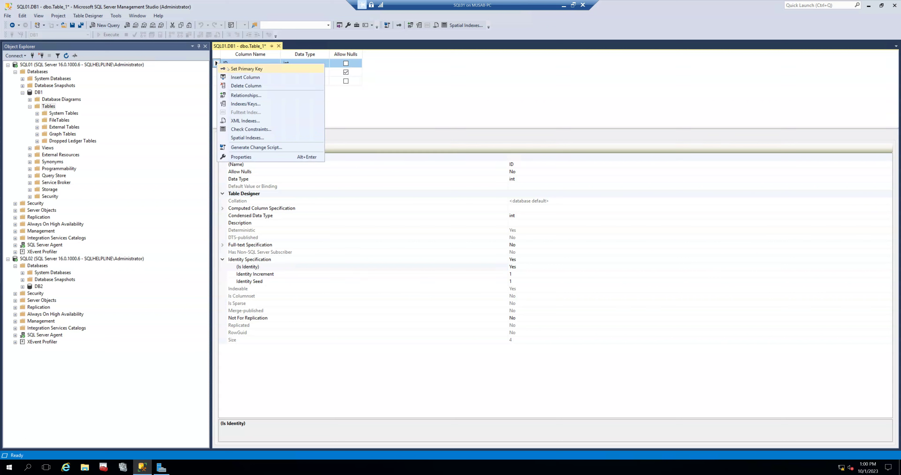
click(229, 68)
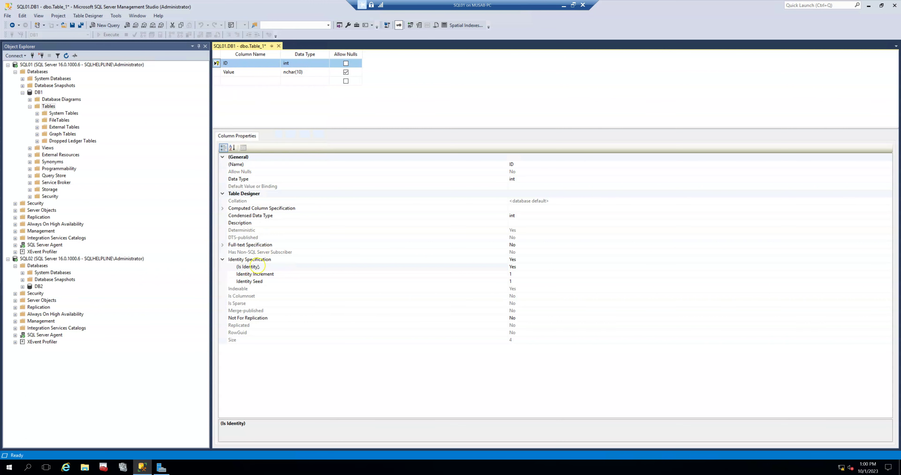
Set the Value column's data type to nvarchar(50).
click(293, 72)
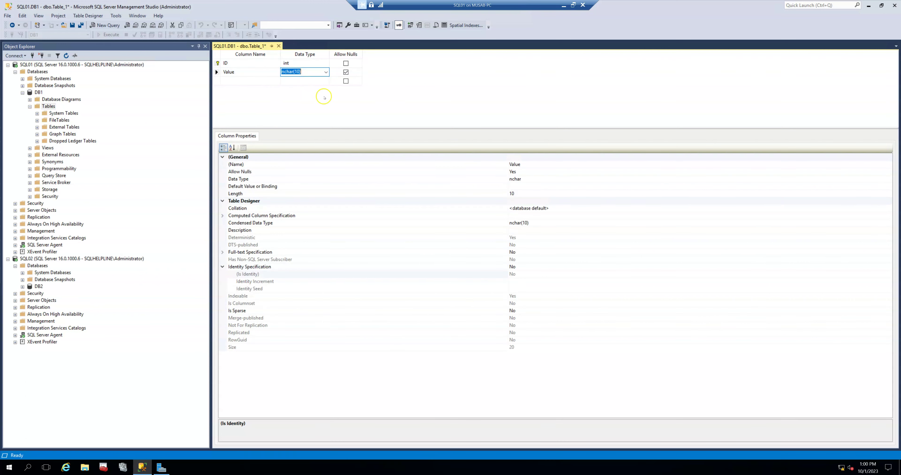
text(value)
key(shift+Home)
text(nv)
key(Return)
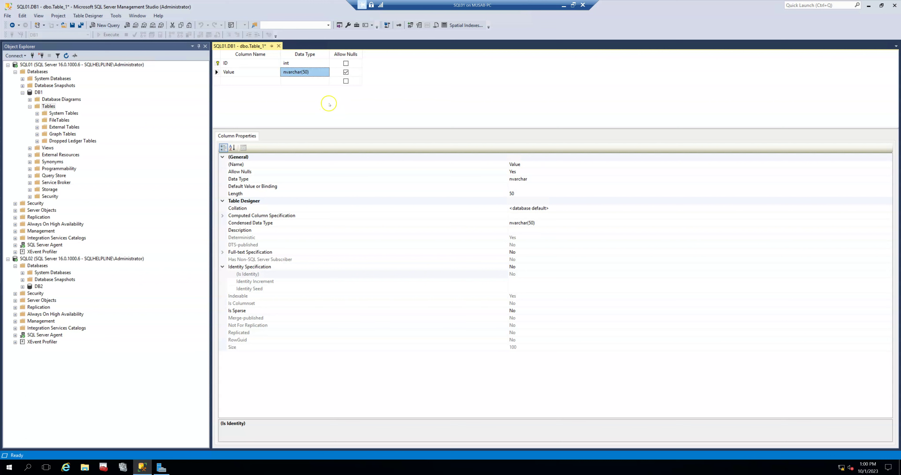
Save the table under the name Inventory and close its designer.
key(ctrl+s)
key(BackSpace)
text(Inventory)
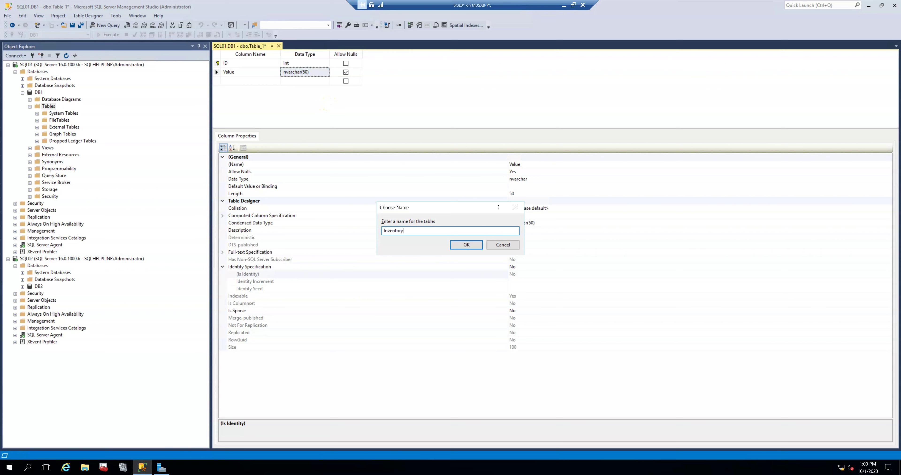
key(Return)
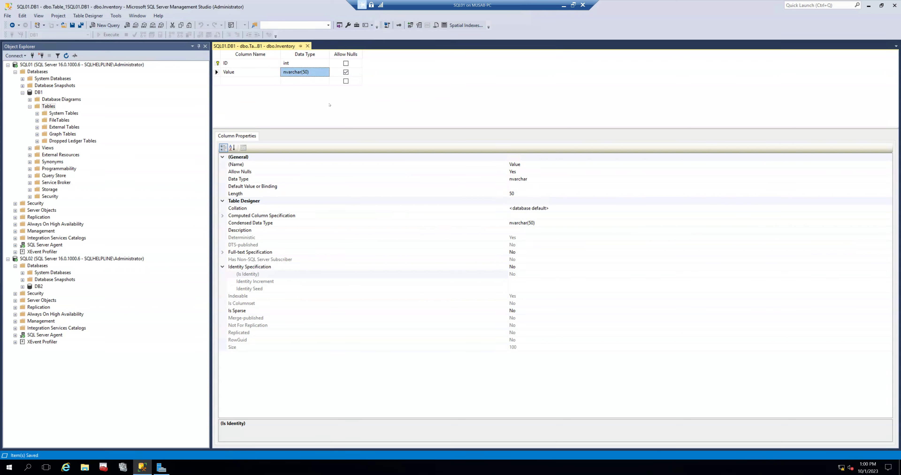
click(278, 46)
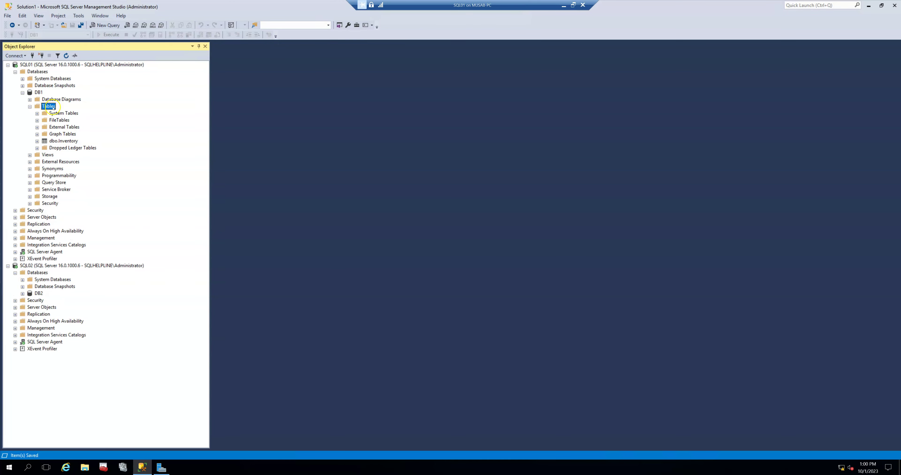
Query the top 1000 rows of dbo.Inventory and open the table's rows for editing.
right_click(65, 141)
click(102, 163)
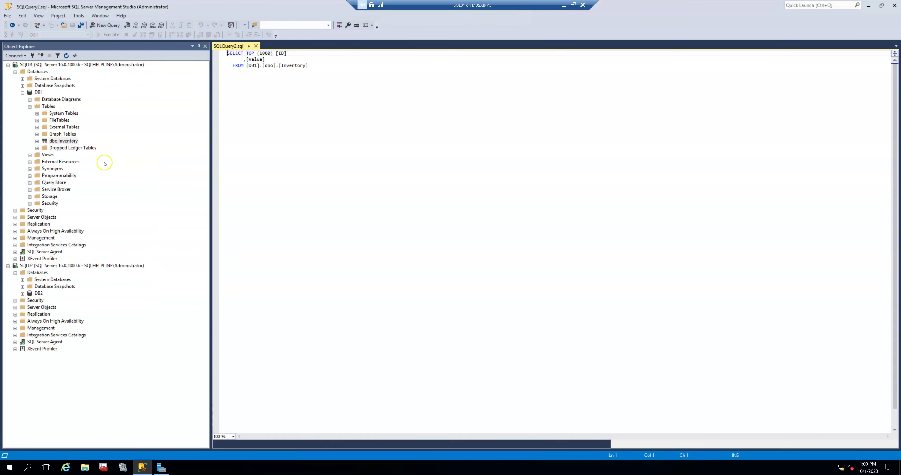
right_click(78, 142)
click(112, 170)
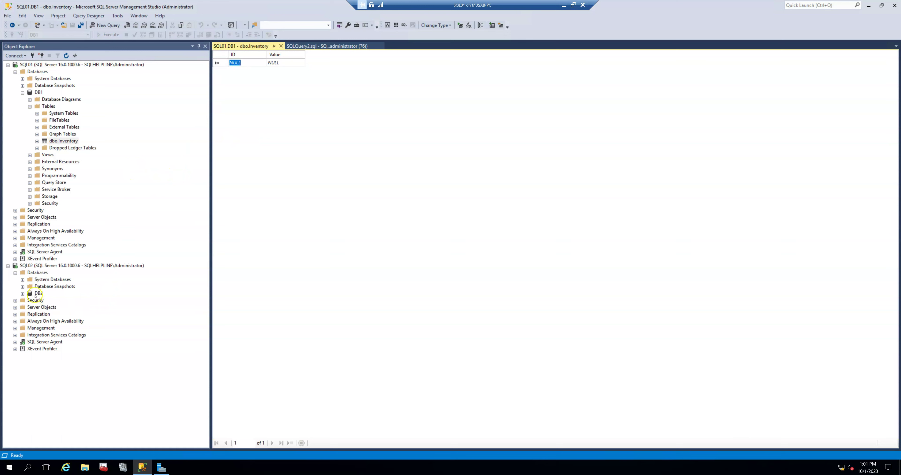
Expand the DB2 database and its Tables folder on SQL02 to inspect its existing tables.
click(38, 266)
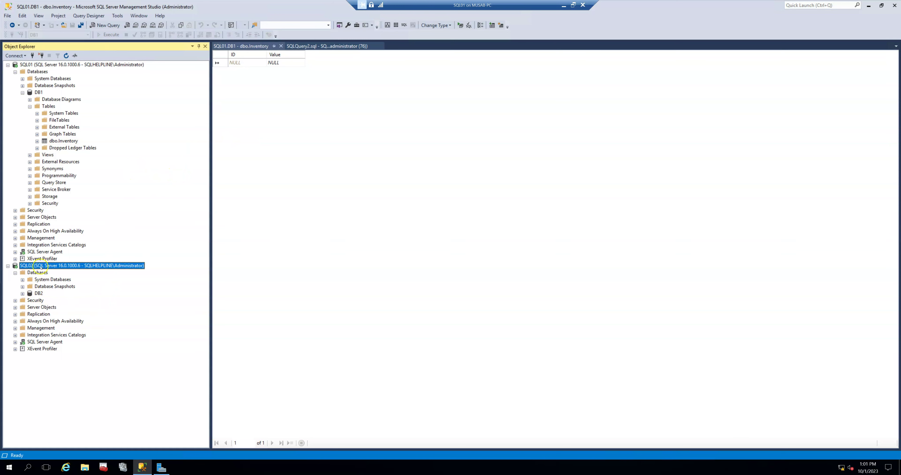
double_click(39, 293)
double_click(50, 307)
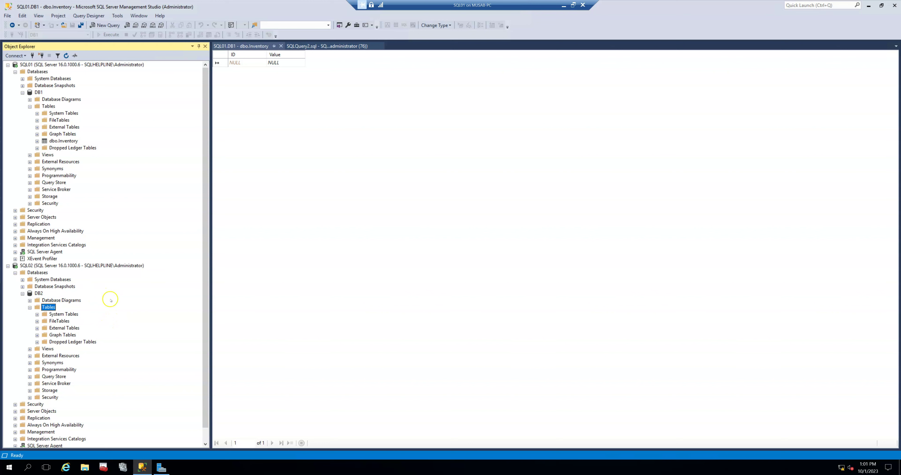
Add three rows to the Inventory table with the values Keyboard, Mouse and Monitor.
click(271, 63)
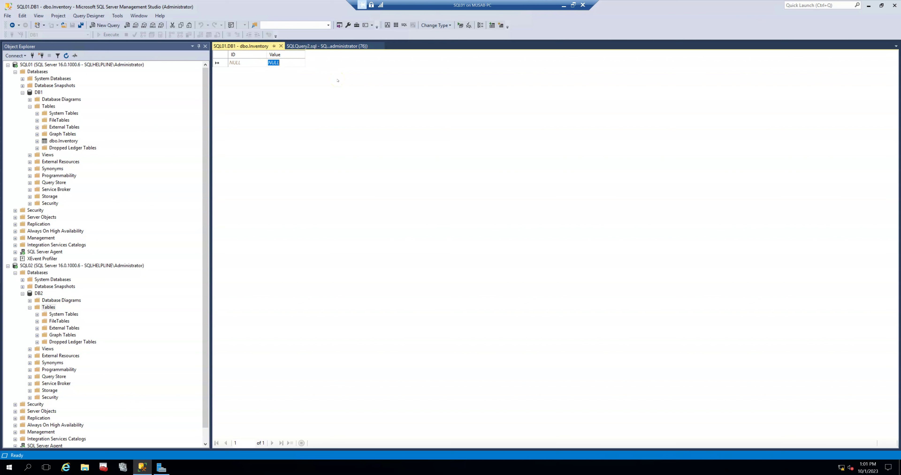
text(Keyboard)
key(Return)
text(Mouse)
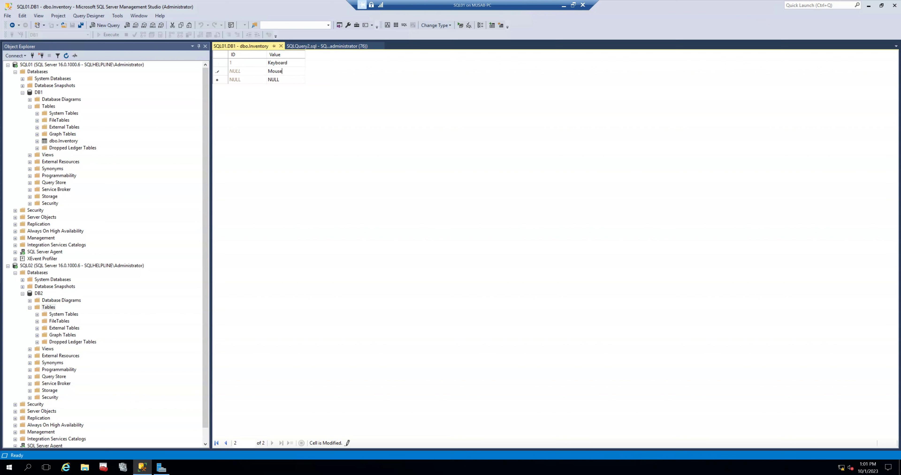
key(Return)
text(Monitor)
key(Return)
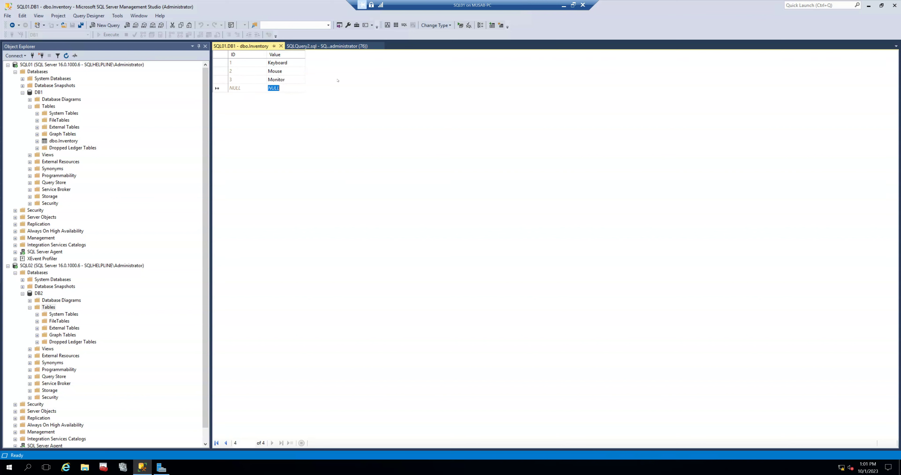
Rerun the select query on the Inventory table to check its rows, and reopen the table's rows for editing.
click(261, 45)
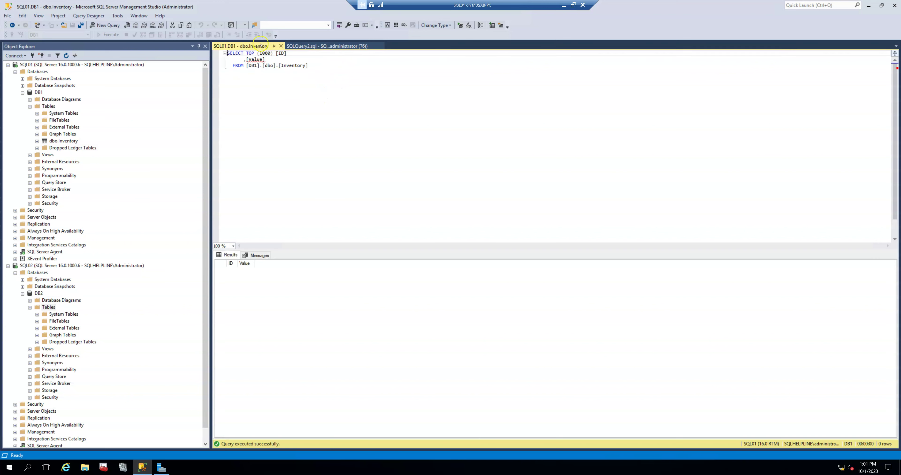
click(280, 46)
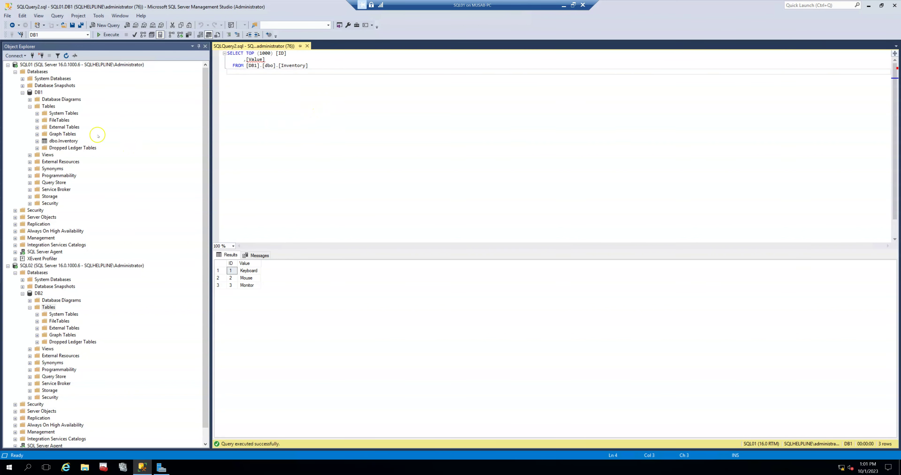
right_click(72, 141)
key(Escape)
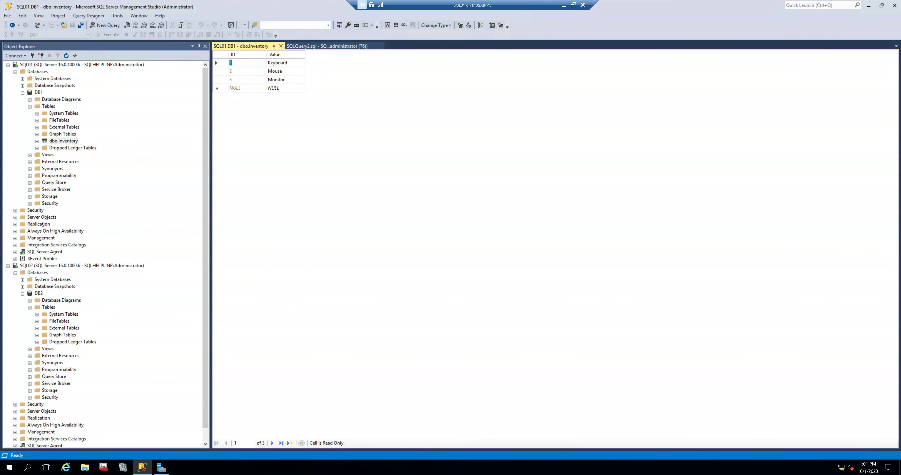
Start configuring distribution for SQL01's replication, keep SQL01 as its own Distributor, and proceed to the snapshot folder setting.
right_click(36, 223)
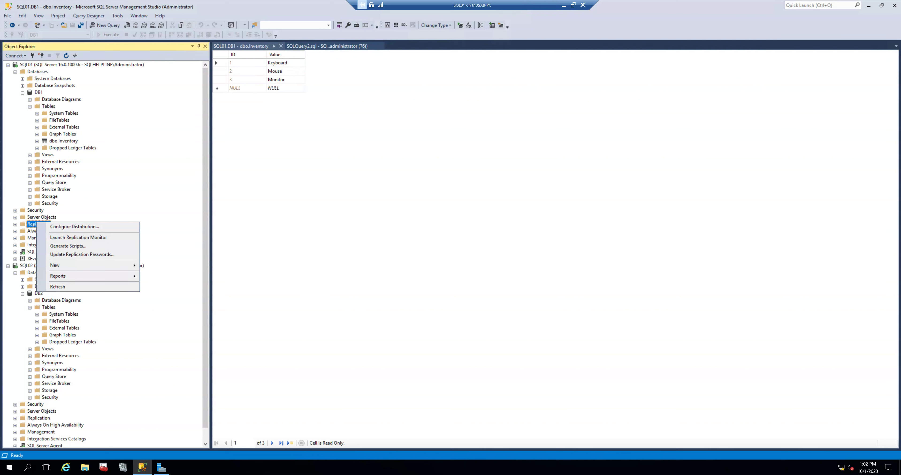
click(52, 228)
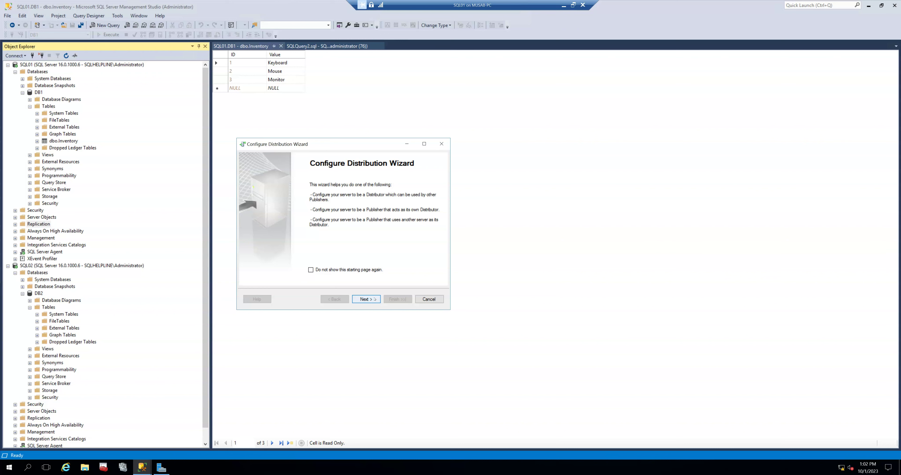
click(374, 300)
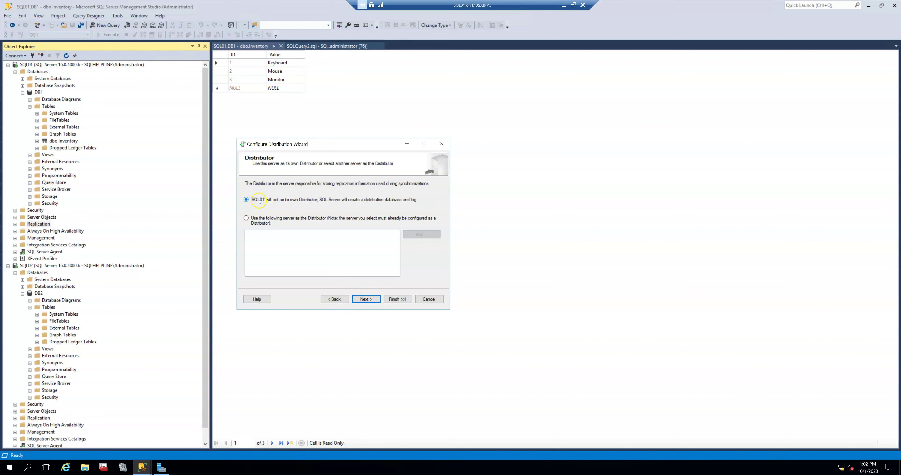
click(366, 299)
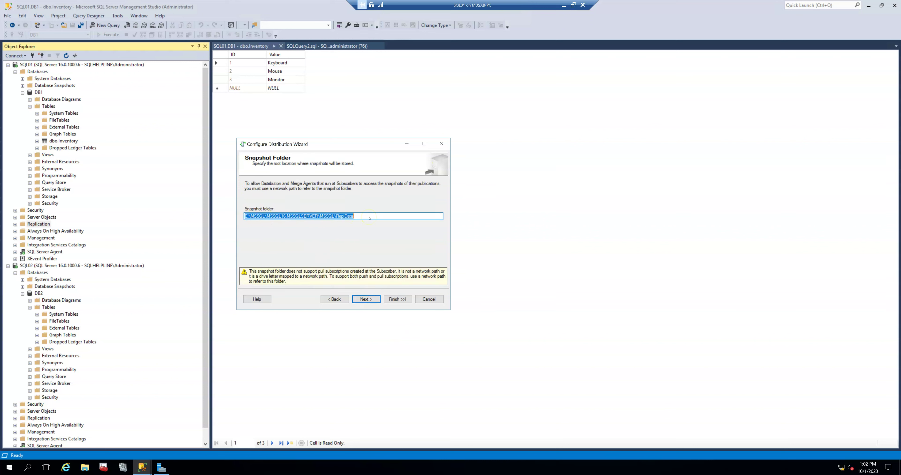
In File Explorer, browse to the network folder \\SQL01\c$\temp and copy its path.
click(84, 467)
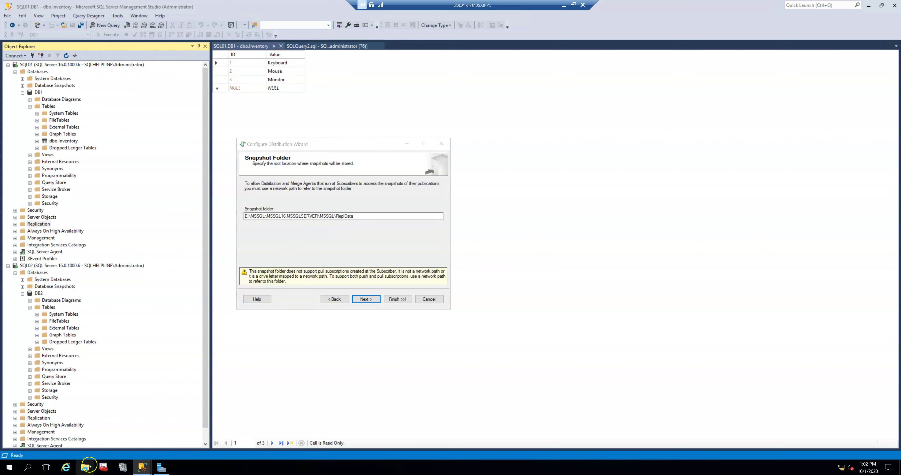
click(260, 211)
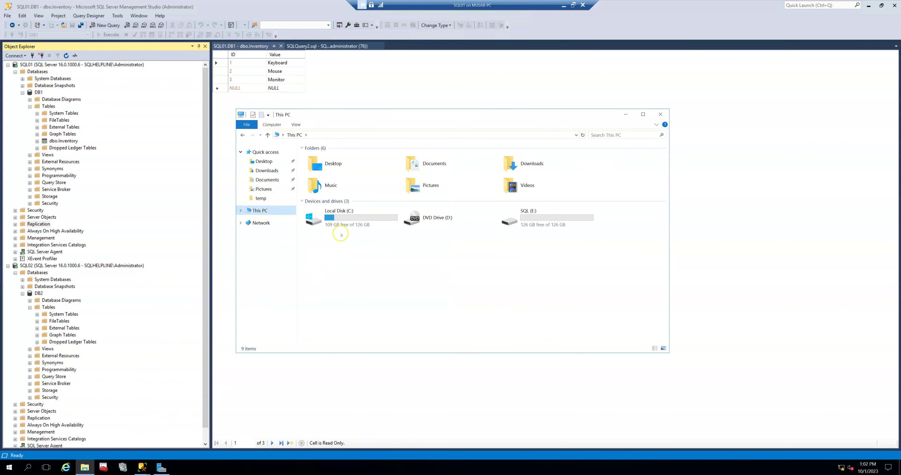
drag(321, 116, 405, 196)
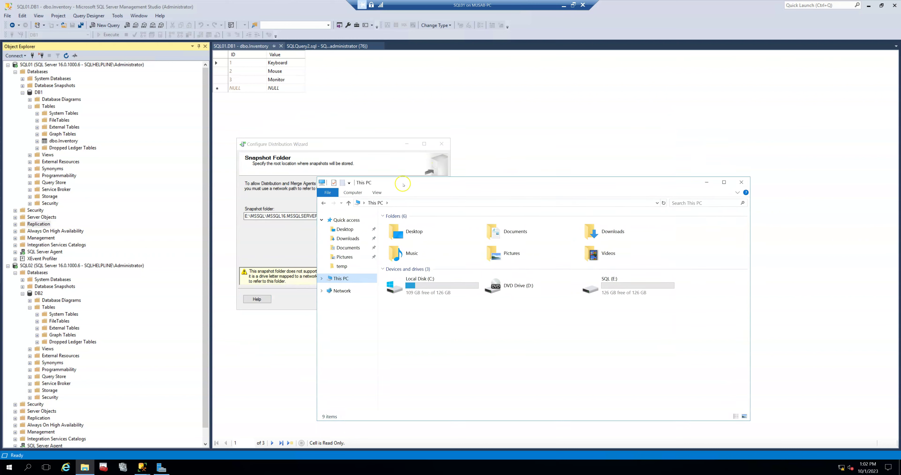
click(344, 149)
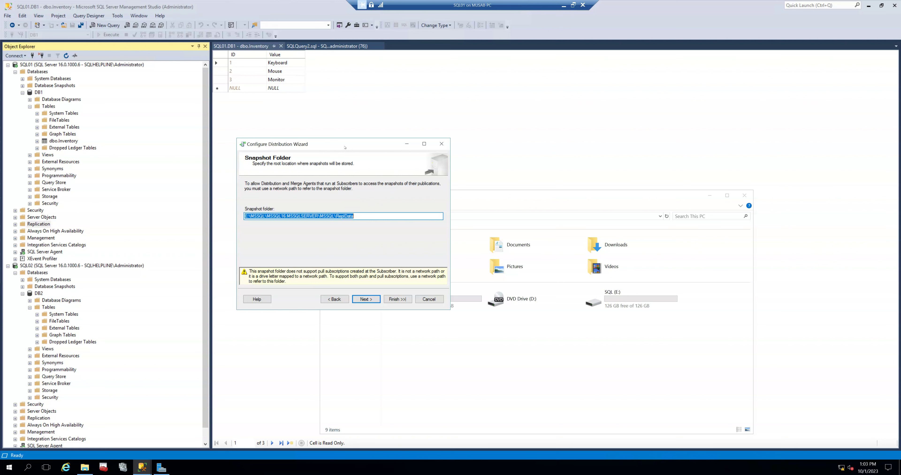
click(464, 215)
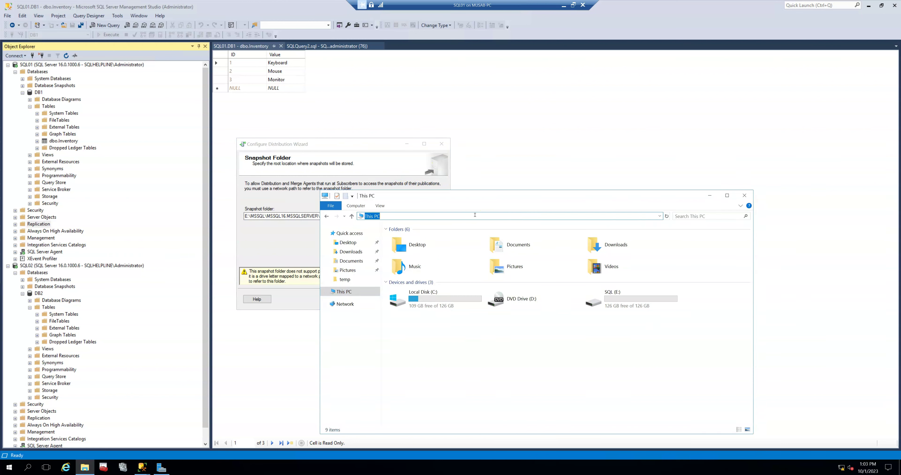
text(\\)
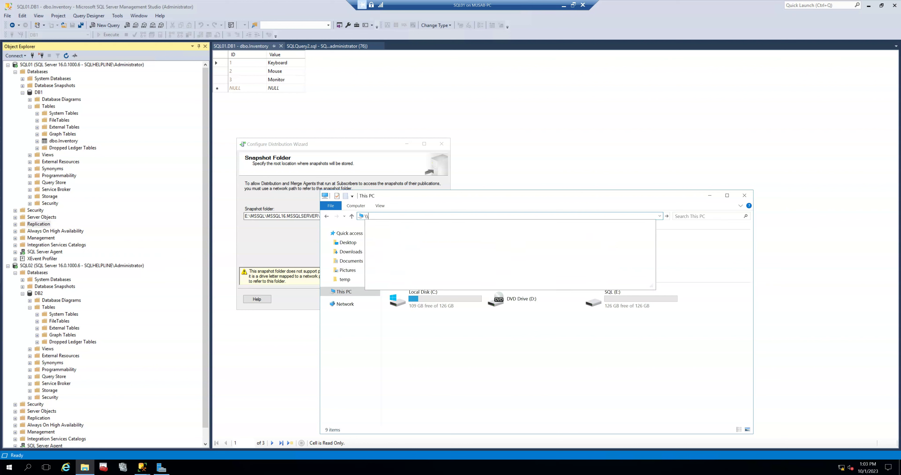
text(SQL)
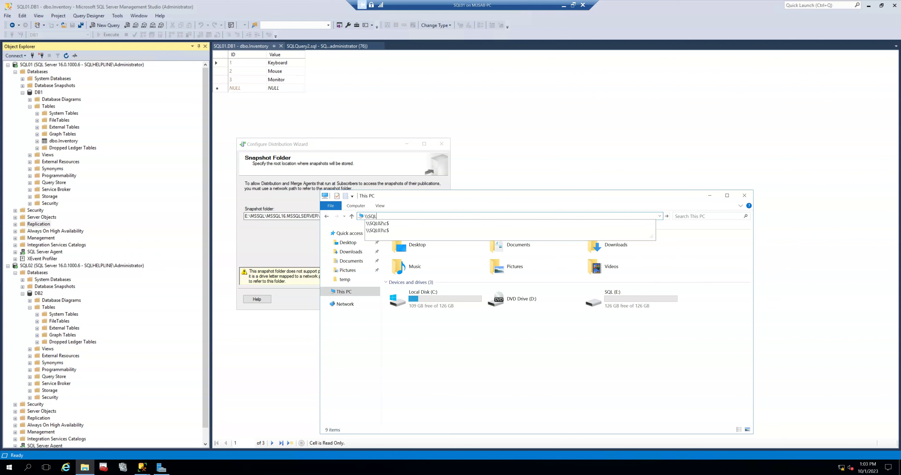
text(01\c$)
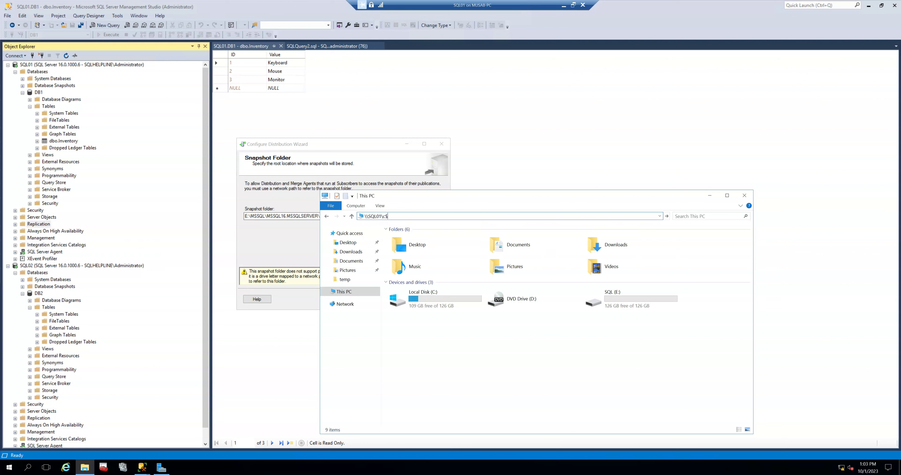
key(Return)
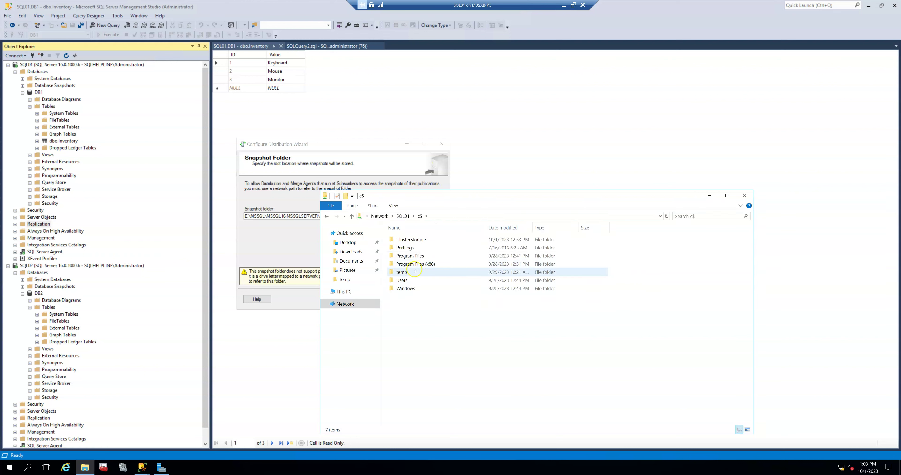
double_click(402, 272)
click(455, 217)
key(ctrl+c)
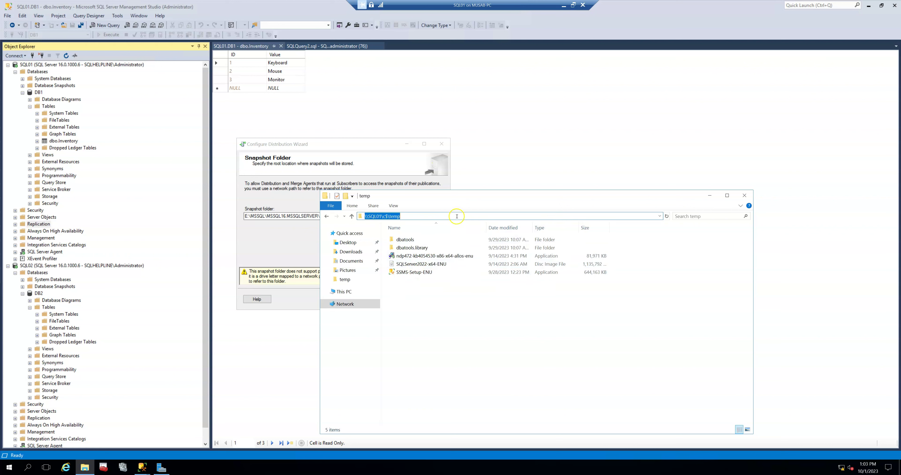
Set the snapshot folder to \\SQL01\c$\temp\ and continue to the distribution database settings.
click(310, 216)
key(ctrl+a)
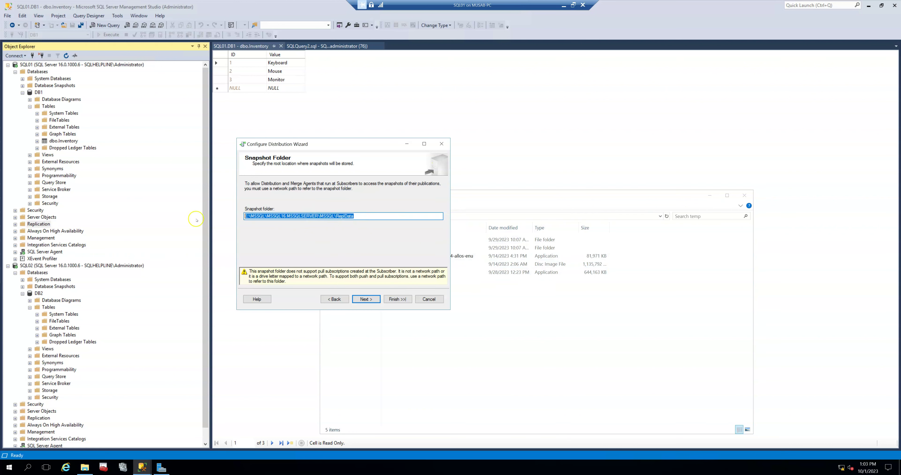
key(ctrl+v)
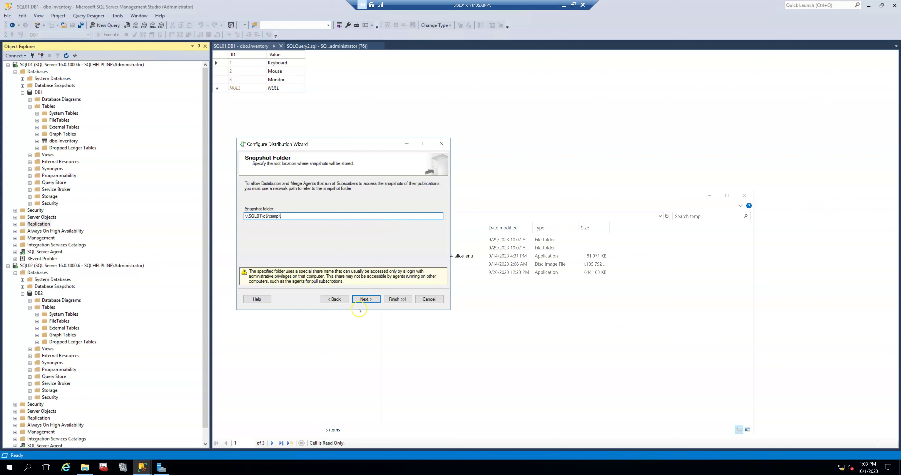
click(367, 300)
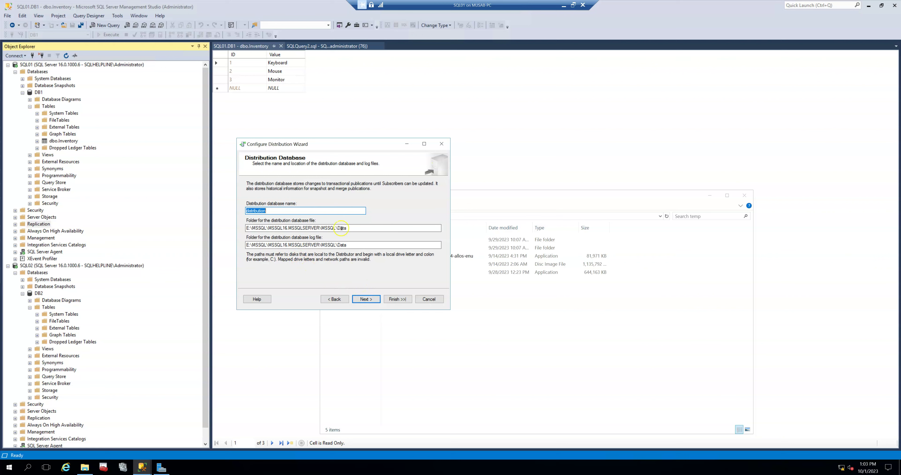
Open the distribution database's folder E:\MSSQL\MSSQL16.MSSQLSERVER\MSSQL\DATA in File Explorer to check its files.
double_click(305, 229)
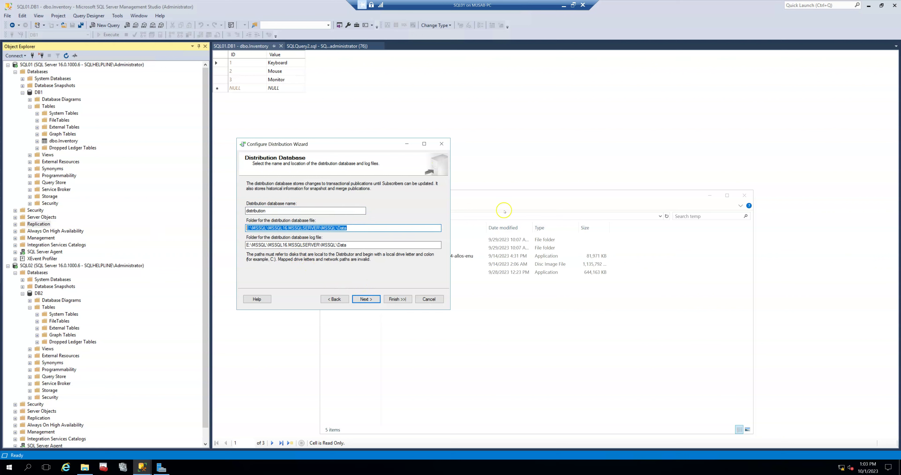
click(554, 216)
text(E:\MSSQL\MSSQL16.MSSQLSERVER\MSSQL\DATA)
key(Return)
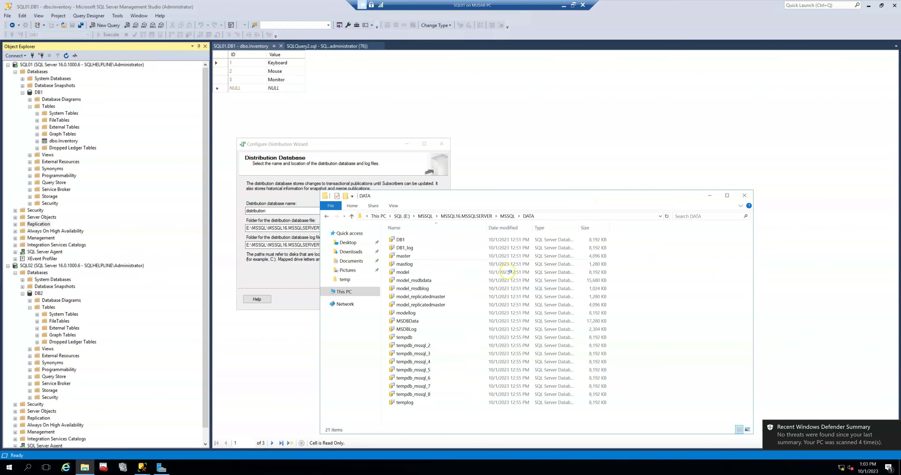
key(alt+Tab)
Keep the default distribution database settings and SQL01 as Publisher, and complete the distribution configuration.
click(364, 300)
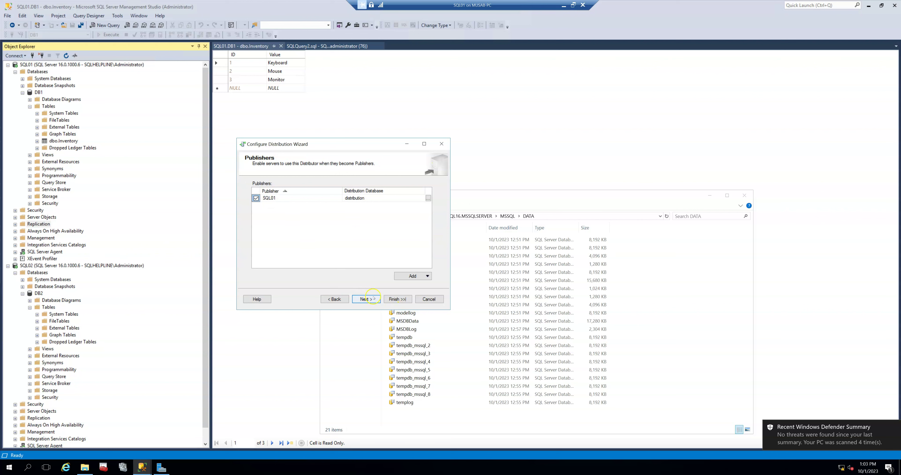
click(366, 300)
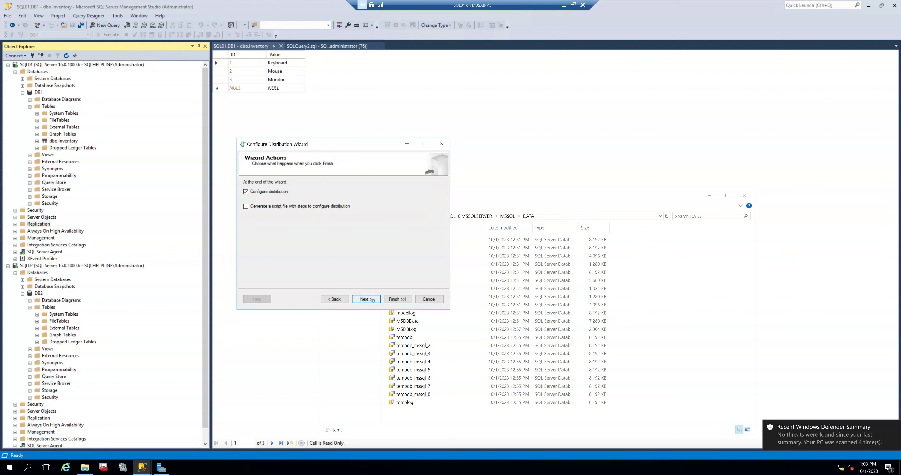
click(365, 300)
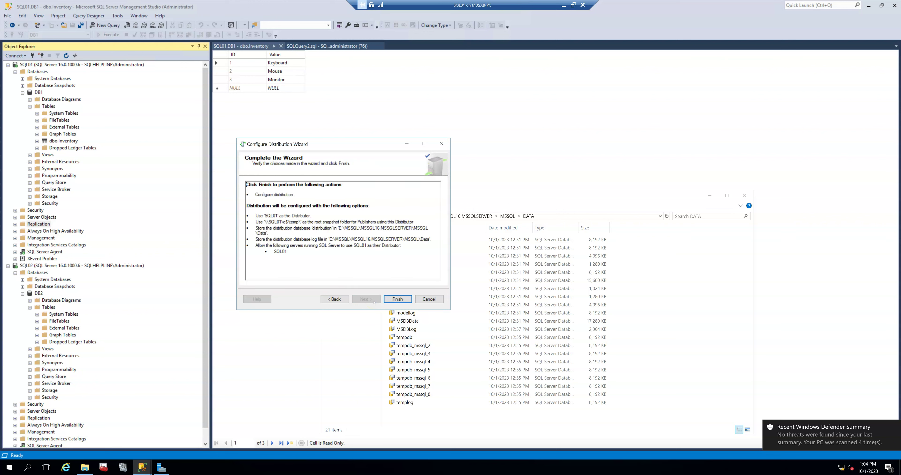
click(389, 300)
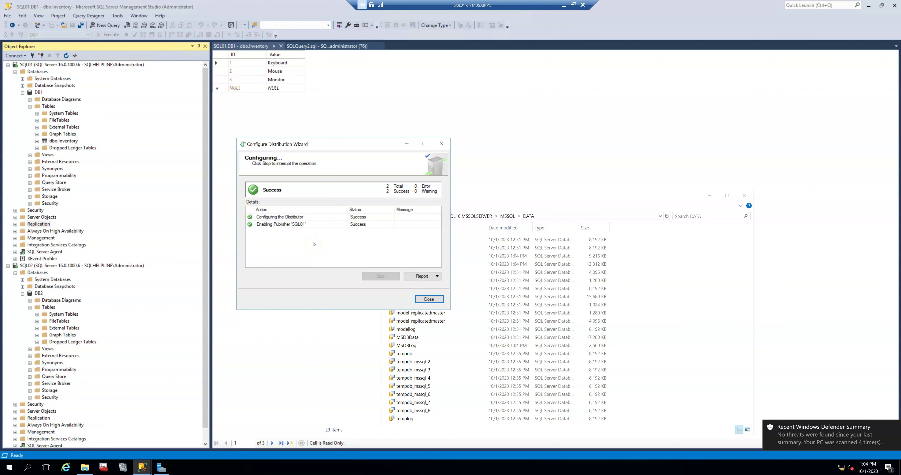
click(439, 301)
Examine the two distribution database files in the DATA folder, widening the Type column to read their full file types.
click(411, 264)
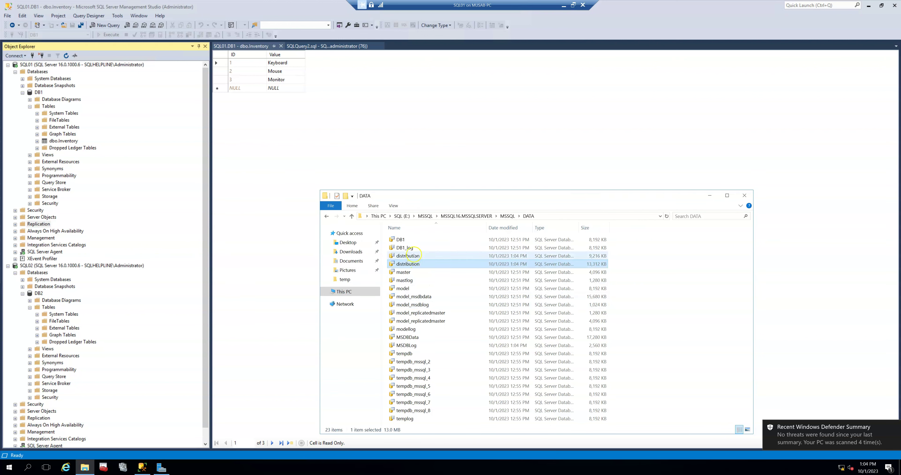
ctrl+click(414, 255)
drag(579, 228, 659, 227)
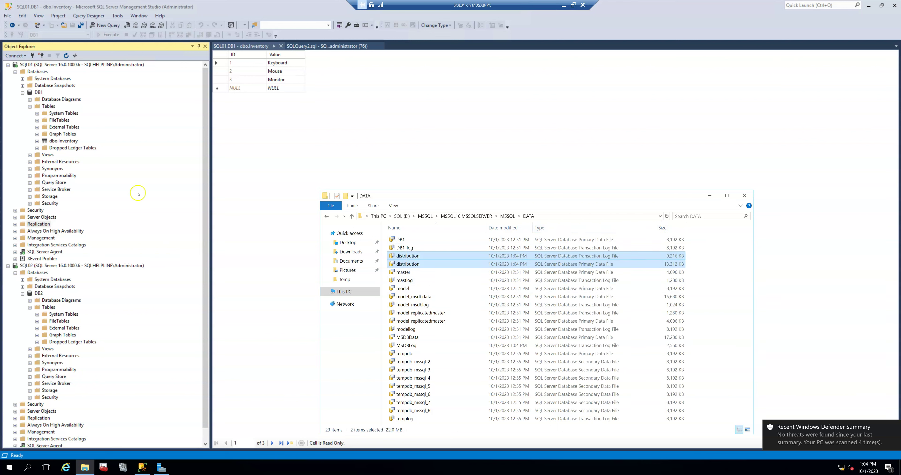
Start a new local publication under SQL01's Replication with DB1 as the publication database.
double_click(44, 224)
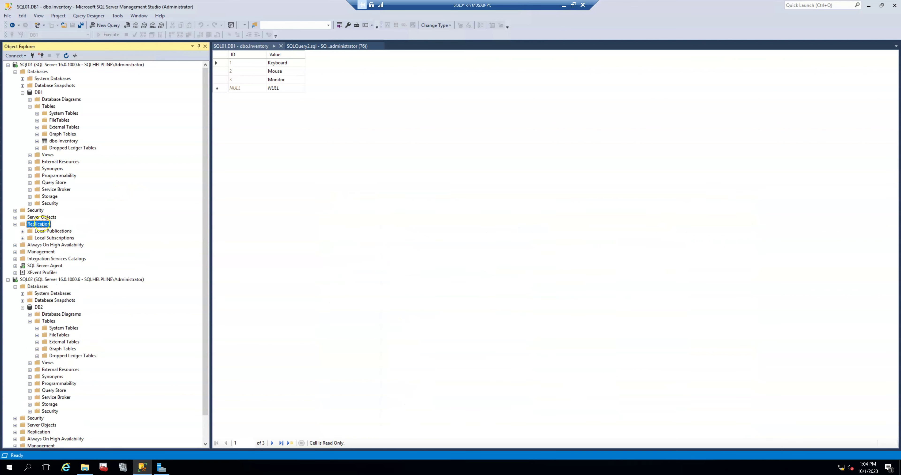
right_click(59, 231)
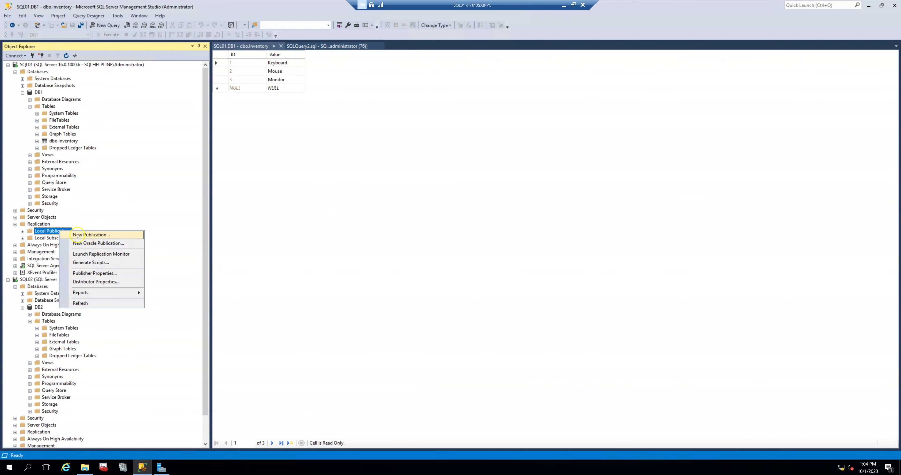
click(102, 235)
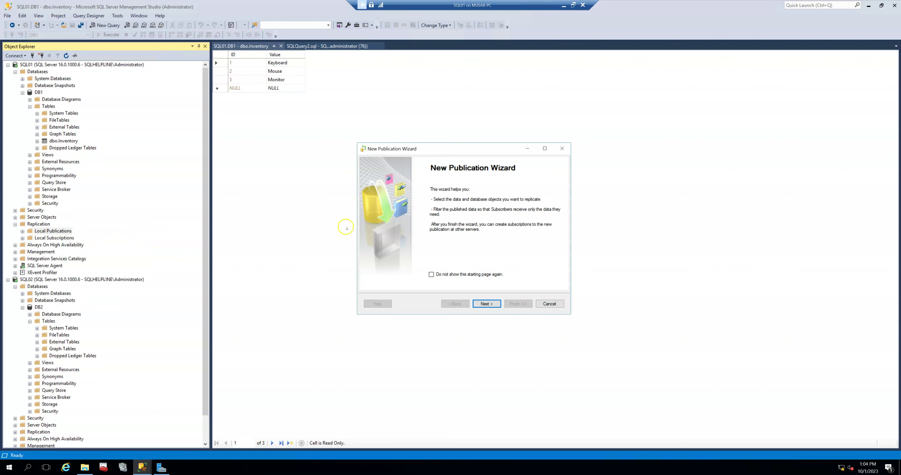
click(484, 304)
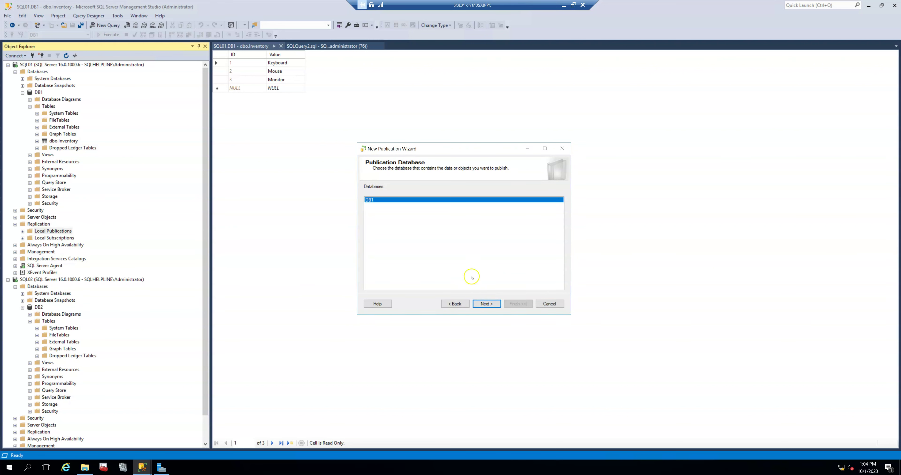
click(489, 307)
Choose Transactional publication as the publication type and continue to the articles selection.
click(371, 169)
click(405, 219)
click(487, 303)
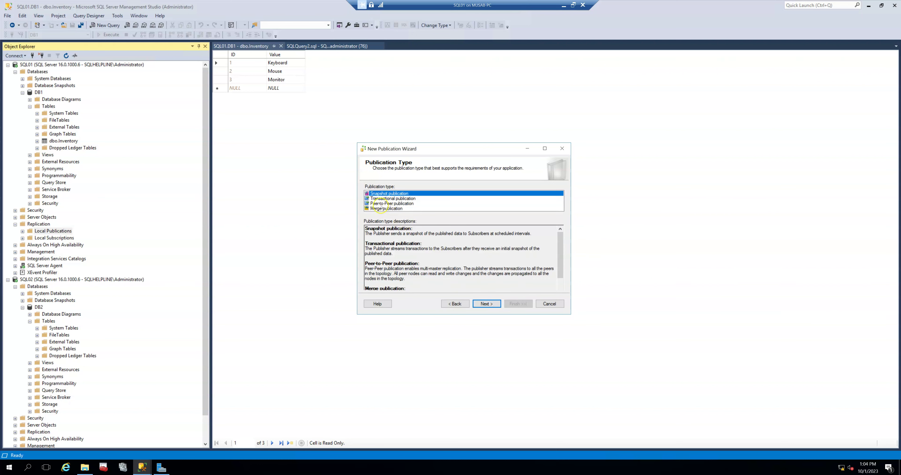
click(389, 199)
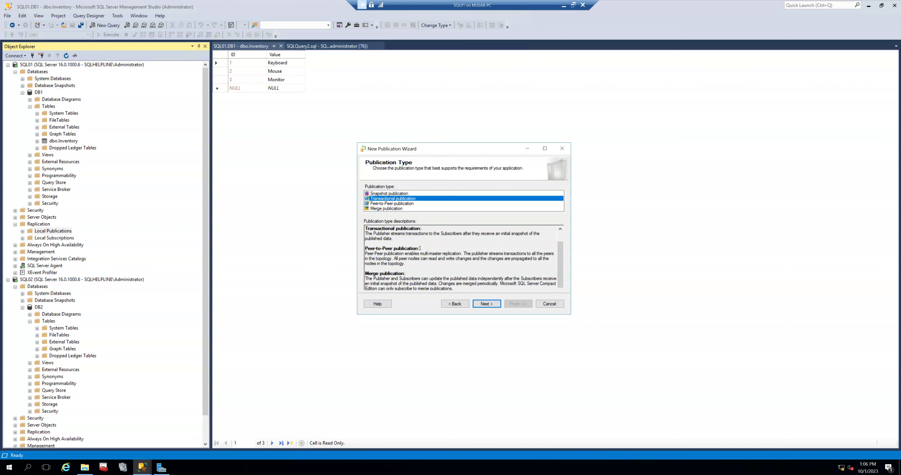
click(488, 305)
Include the Inventory (dbo) table with its ID and Value columns as an article to publish.
click(371, 196)
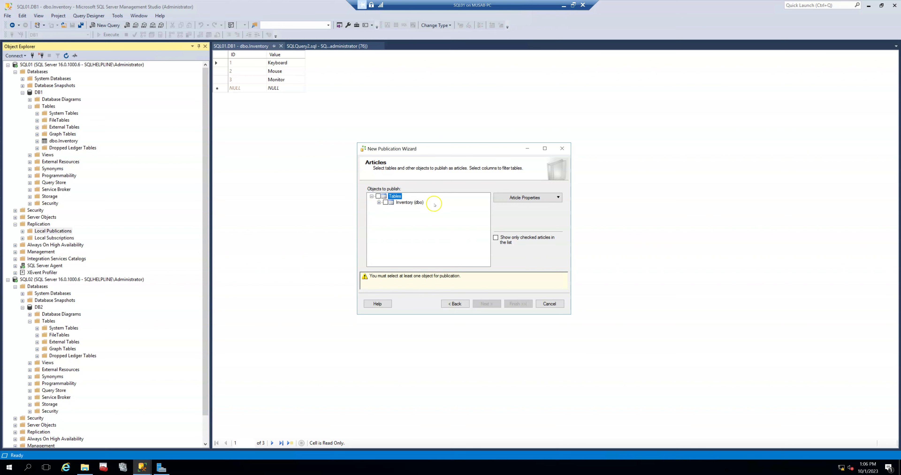
click(403, 203)
click(379, 203)
click(385, 203)
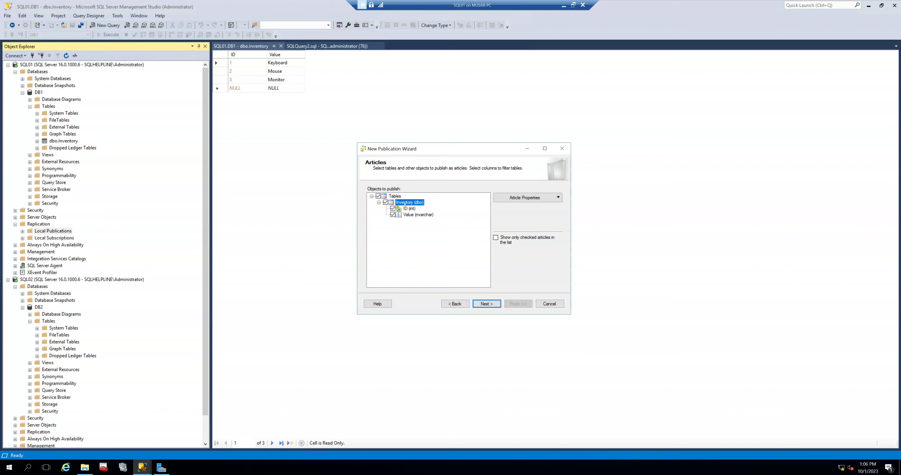
click(410, 204)
click(419, 232)
click(422, 203)
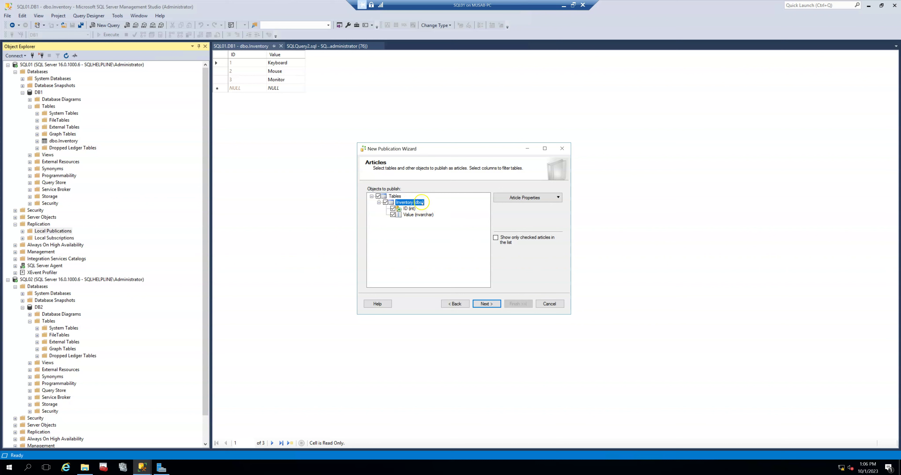
Open the properties of the highlighted Inventory article and enlarge the properties window.
click(539, 199)
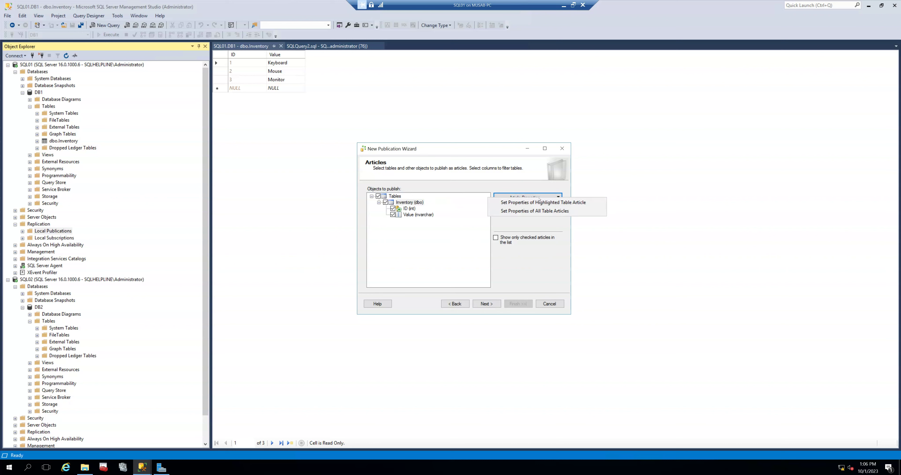
click(528, 203)
drag(471, 143, 537, 131)
drag(614, 314, 720, 426)
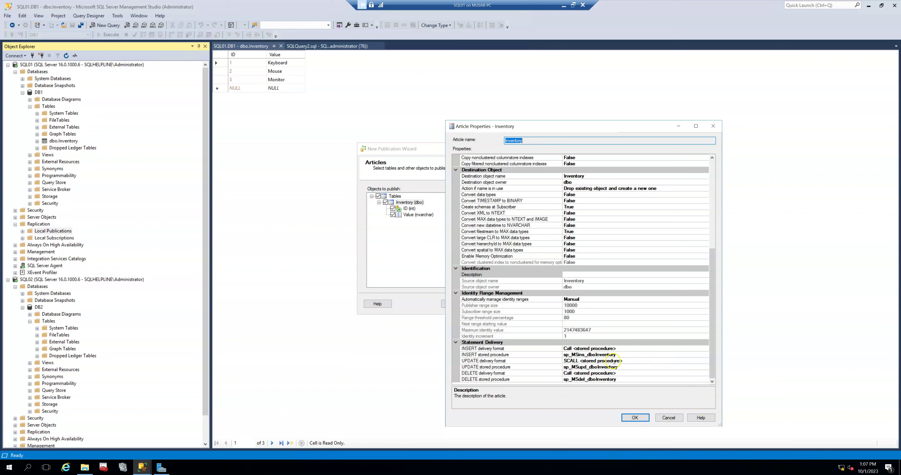
Examine the Inventory article's destination object name, the choices for its action if the name is in use, and its INSERT delivery formats.
click(596, 176)
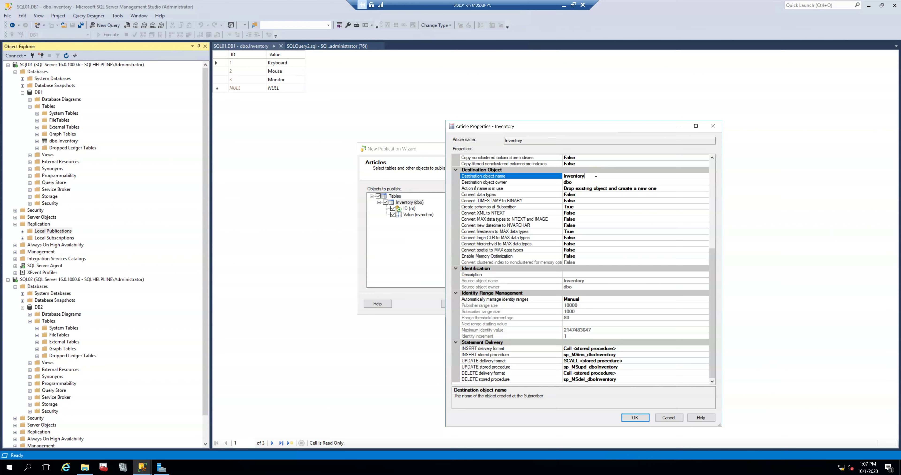
drag(596, 175, 558, 179)
click(624, 189)
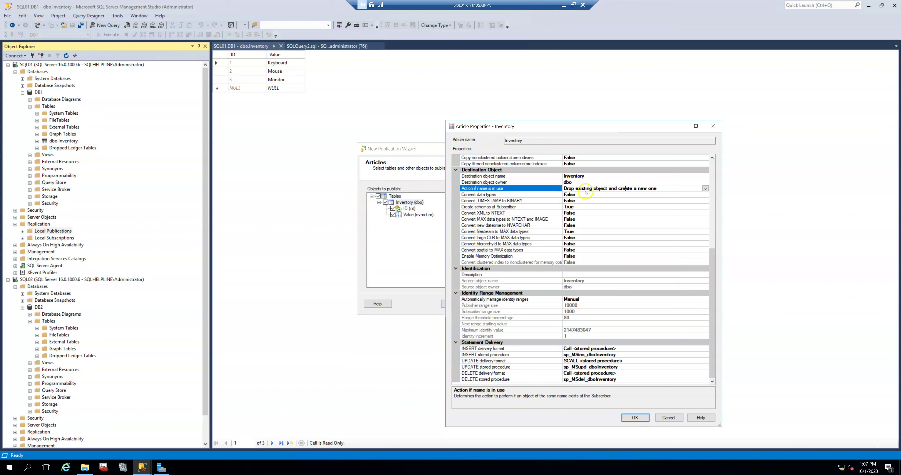
click(705, 189)
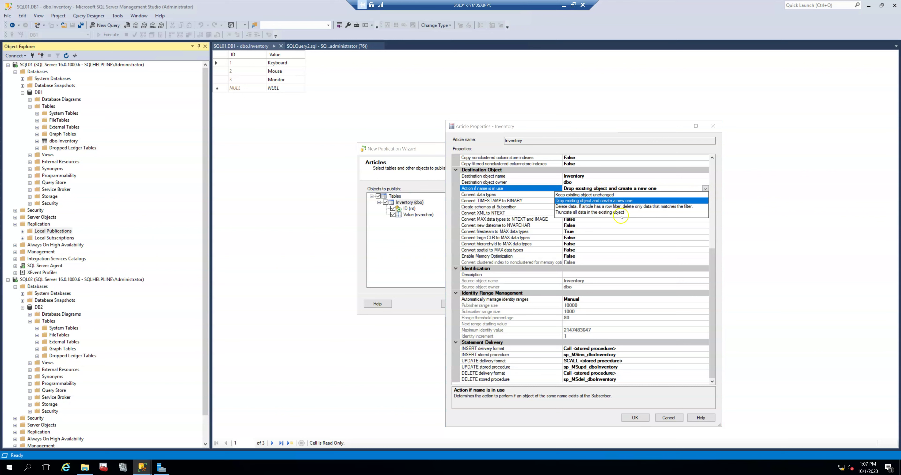
click(554, 188)
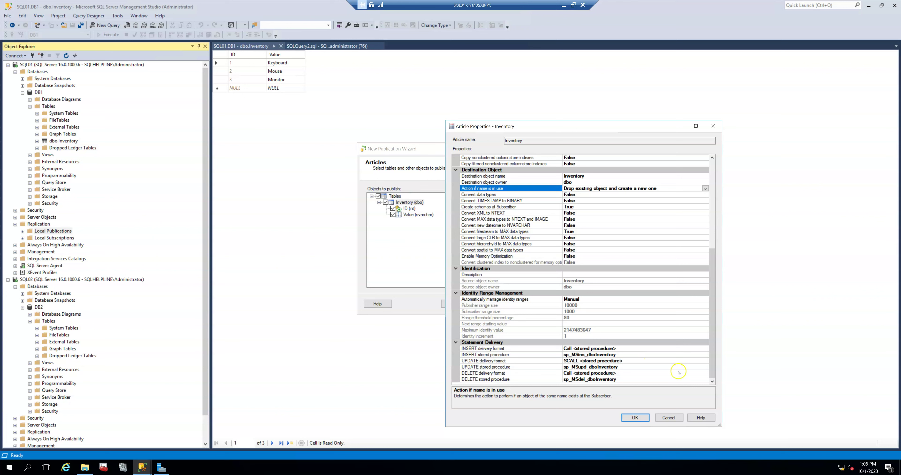
click(667, 354)
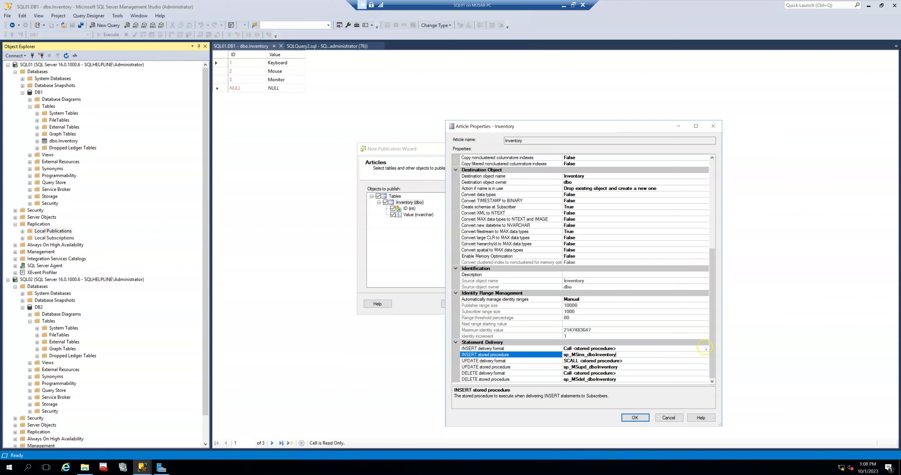
click(705, 349)
click(705, 349)
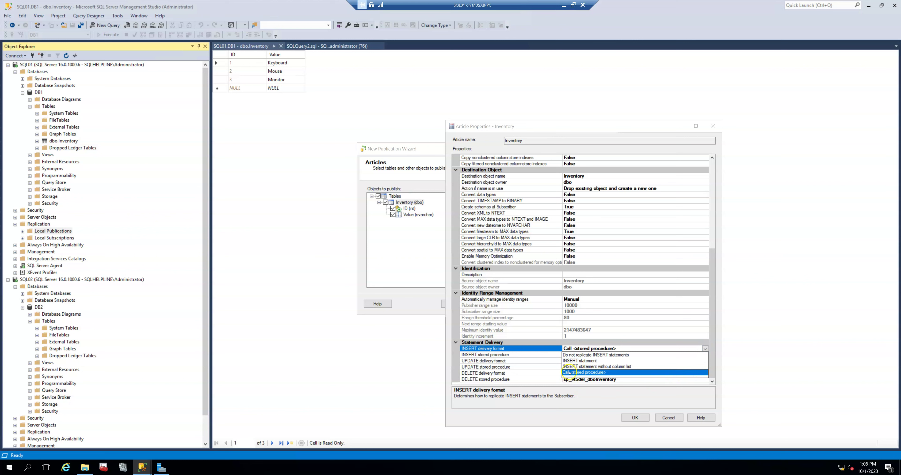
click(581, 402)
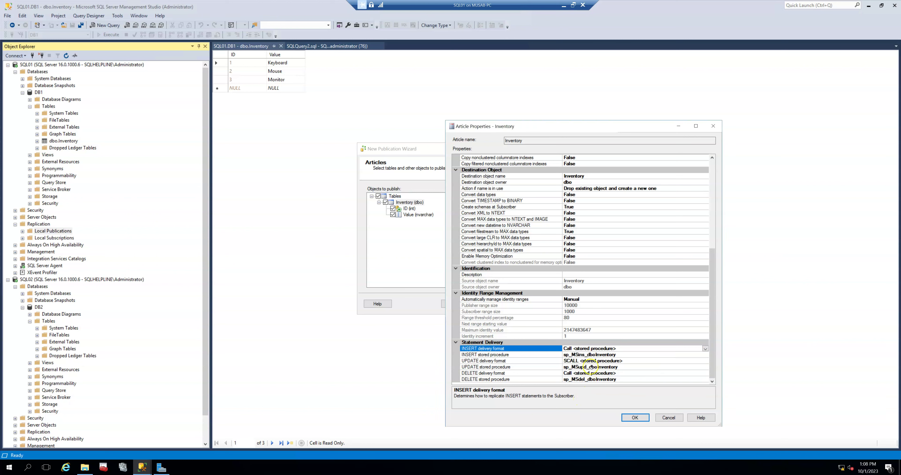
click(676, 361)
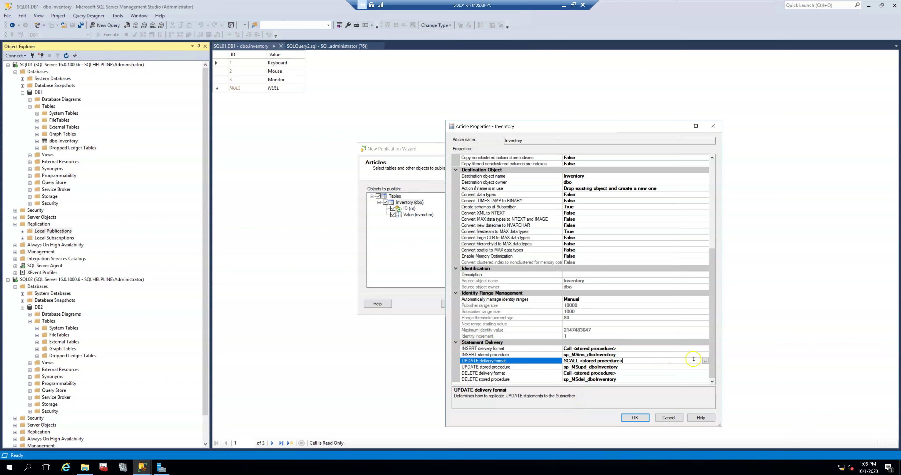
click(705, 361)
click(584, 368)
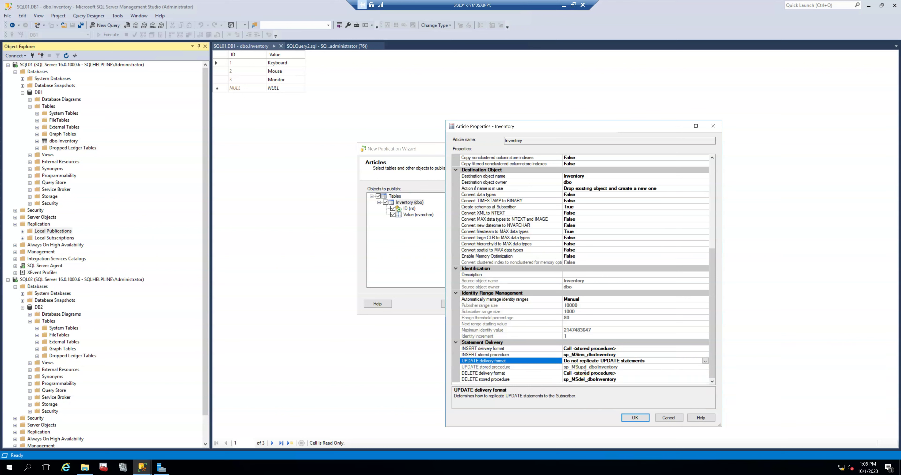
click(696, 374)
click(705, 373)
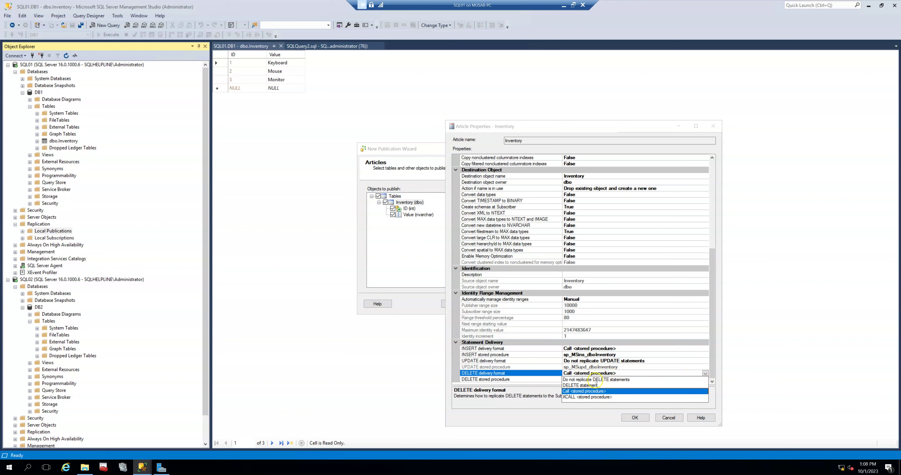
click(594, 379)
click(598, 379)
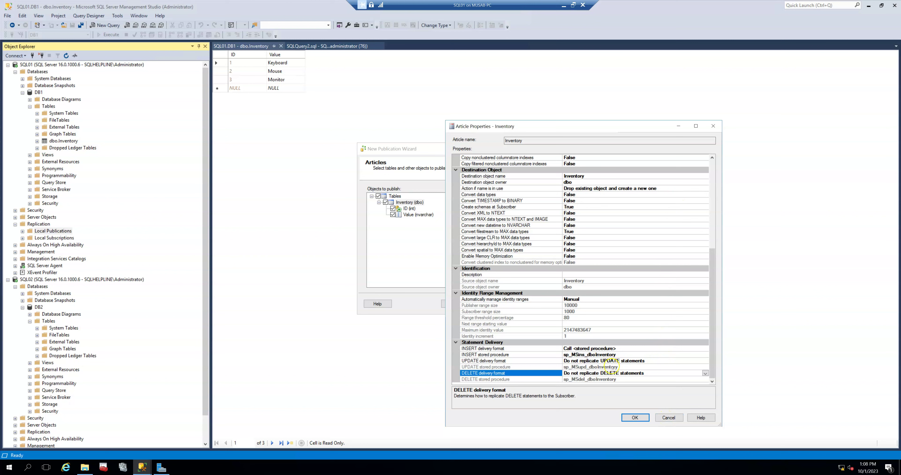
click(657, 379)
click(657, 382)
click(671, 417)
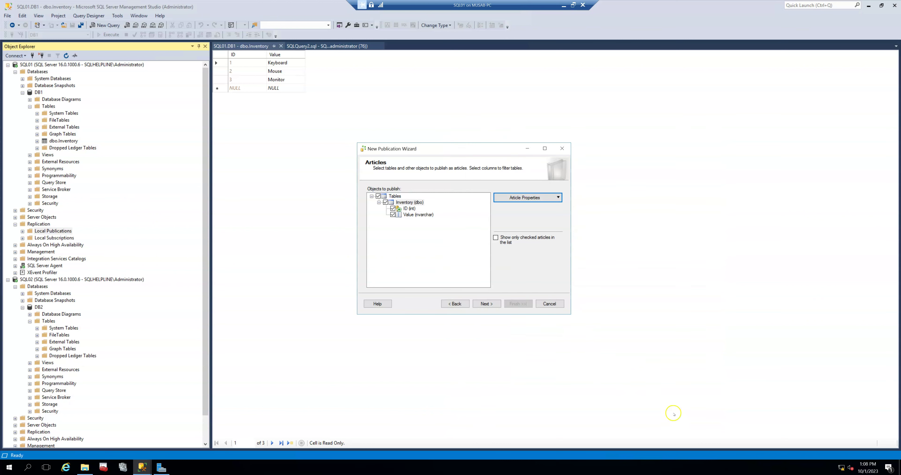
Leave the table rows unfiltered and have a snapshot created immediately and kept available to initialize subscriptions.
click(492, 305)
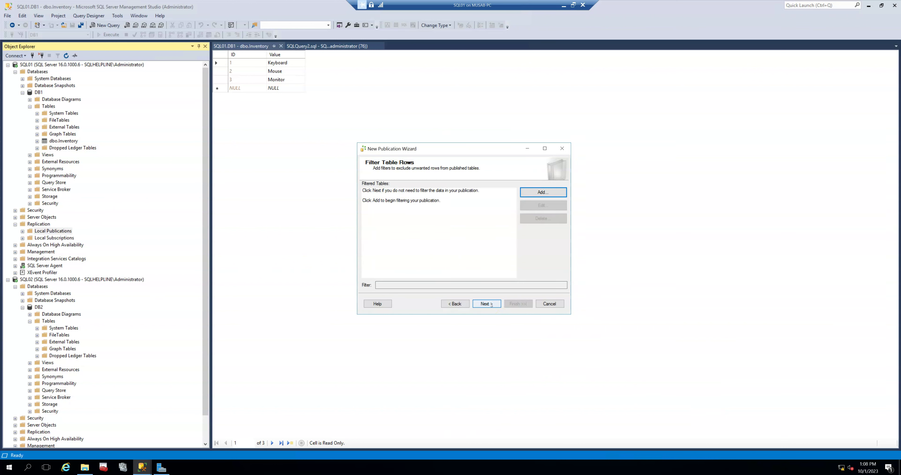
click(444, 222)
click(441, 219)
click(490, 304)
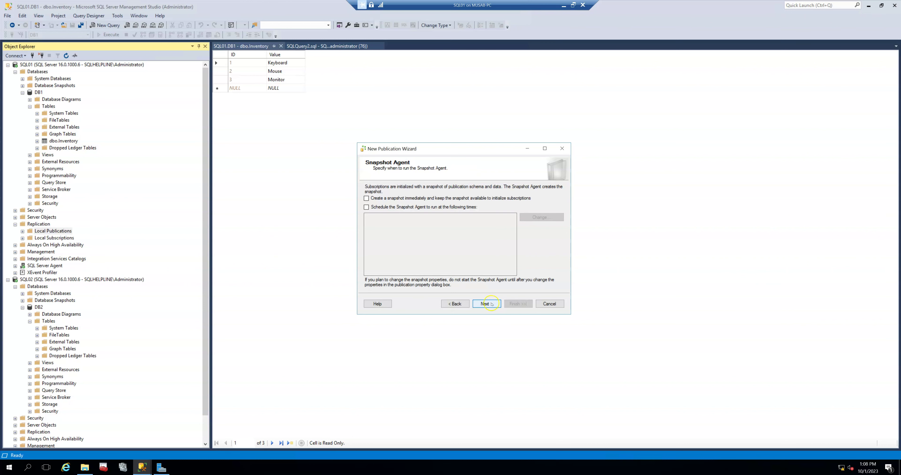
click(378, 200)
click(491, 305)
Set the Snapshot Agent to run under the SQL Server Agent service account, impersonating the process account, and continue to the wizard actions.
click(534, 193)
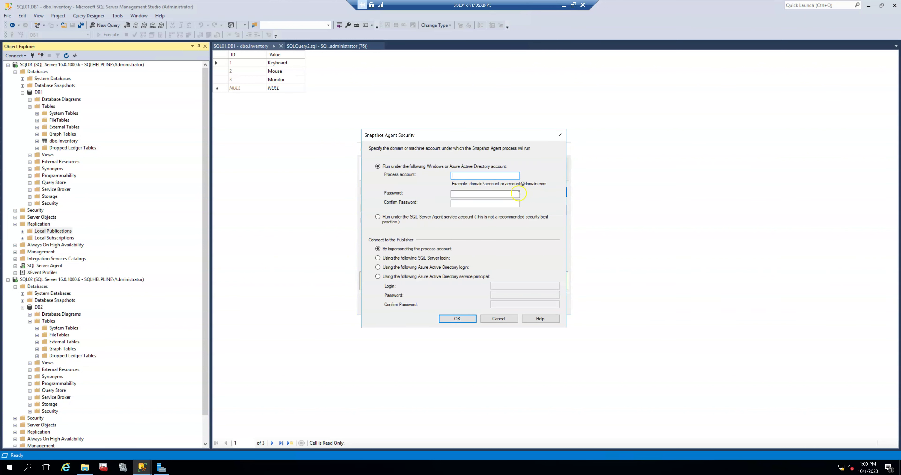
click(405, 222)
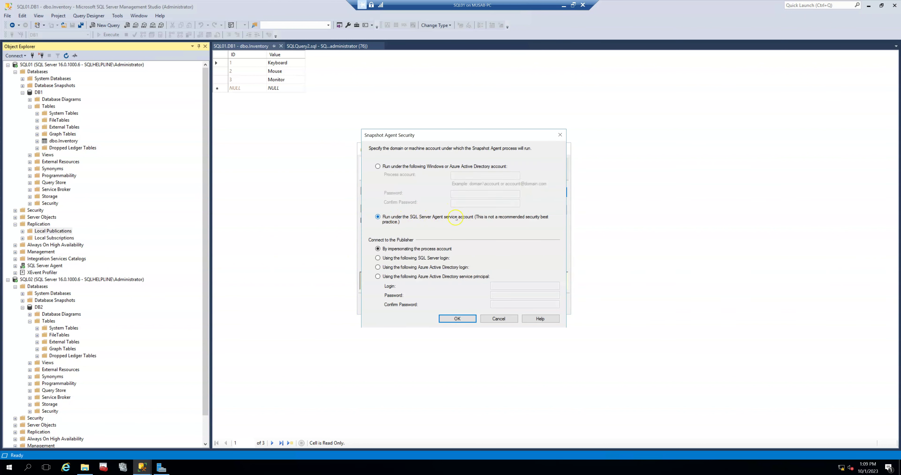
click(456, 319)
click(484, 302)
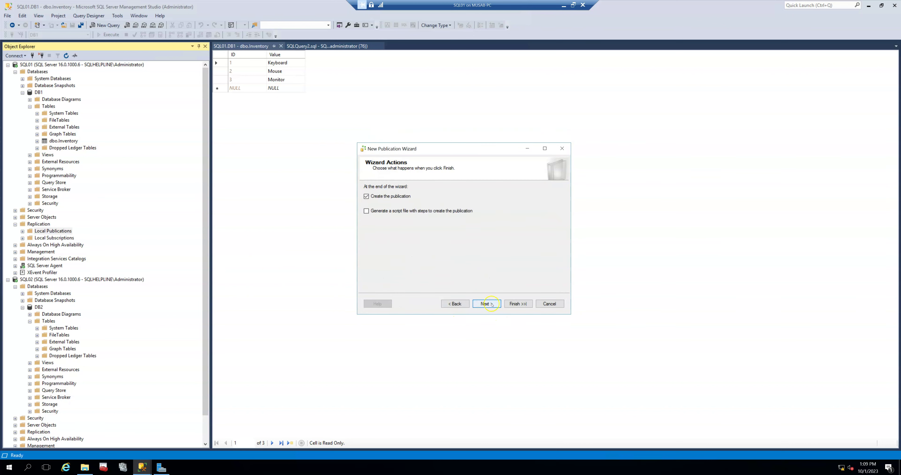
Name the publication Pub_Inventory, create it, and close the wizard.
click(491, 304)
click(441, 194)
text(Pub)
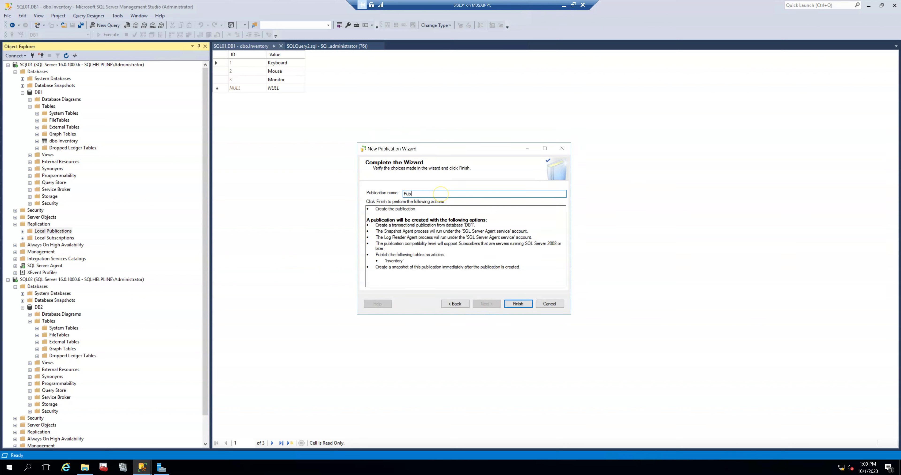
text(_Inventory)
click(518, 303)
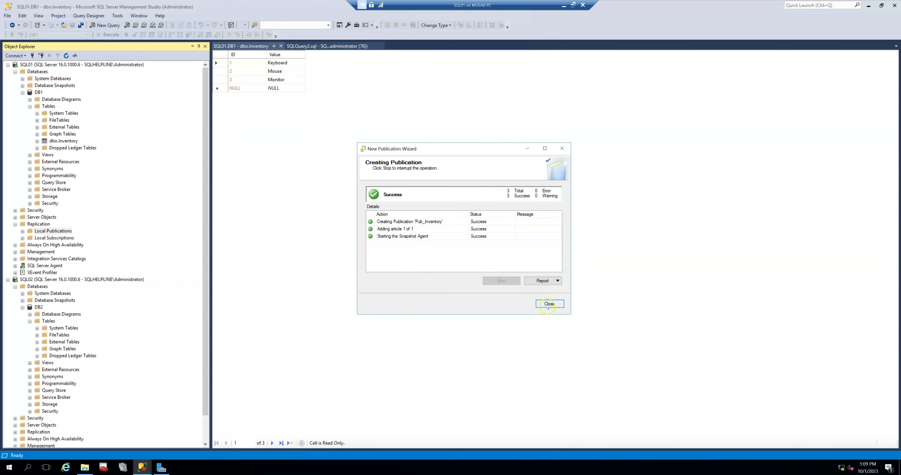
click(549, 304)
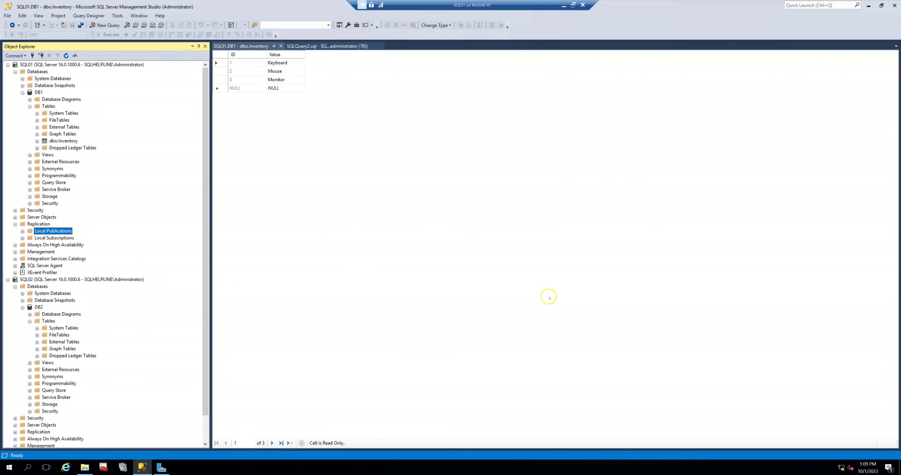
Start a new subscription for the Pub_Inventory publication under SQL01's Local Publications.
click(320, 46)
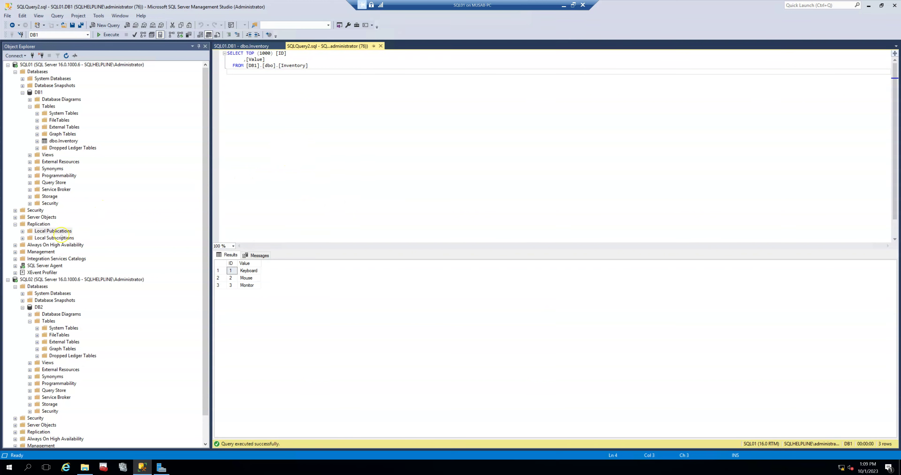
double_click(52, 231)
click(63, 238)
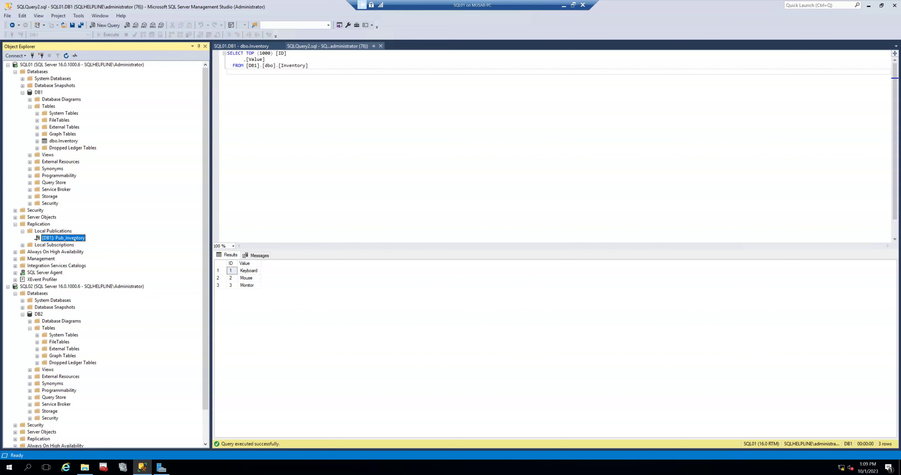
right_click(75, 239)
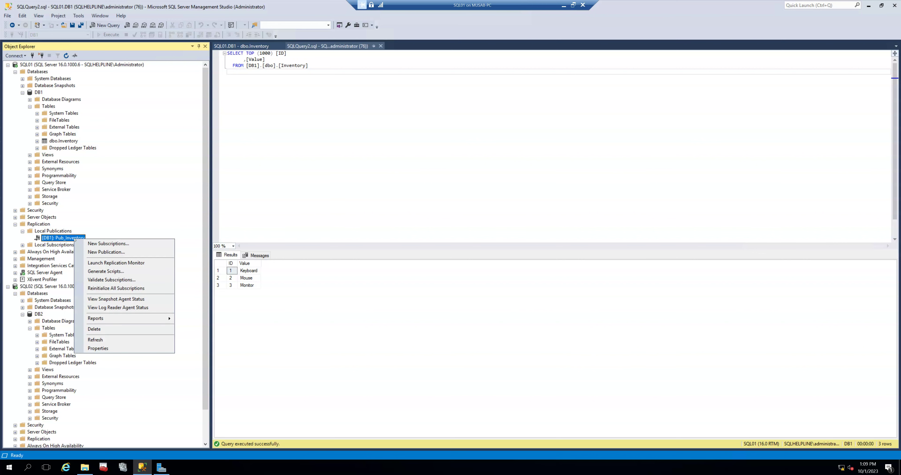
click(105, 243)
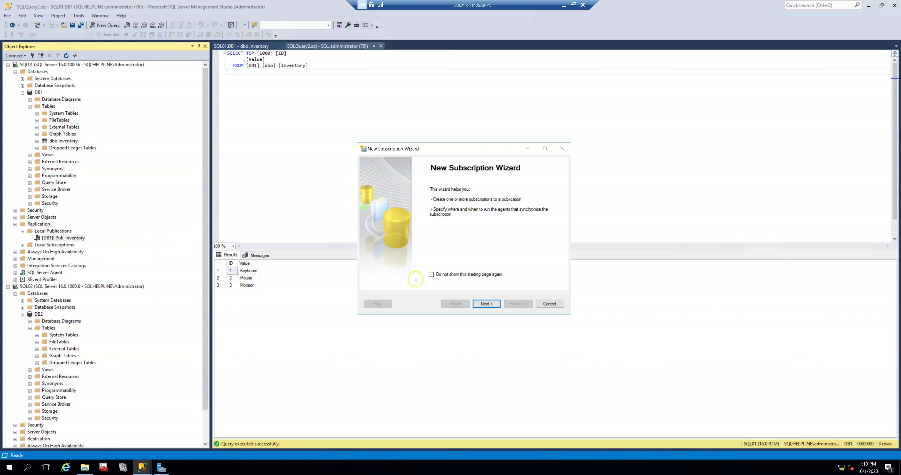
Choose Pub_Inventory in DB1 as the publication and run all agents at the Distributor SQL01 as push subscriptions.
click(482, 305)
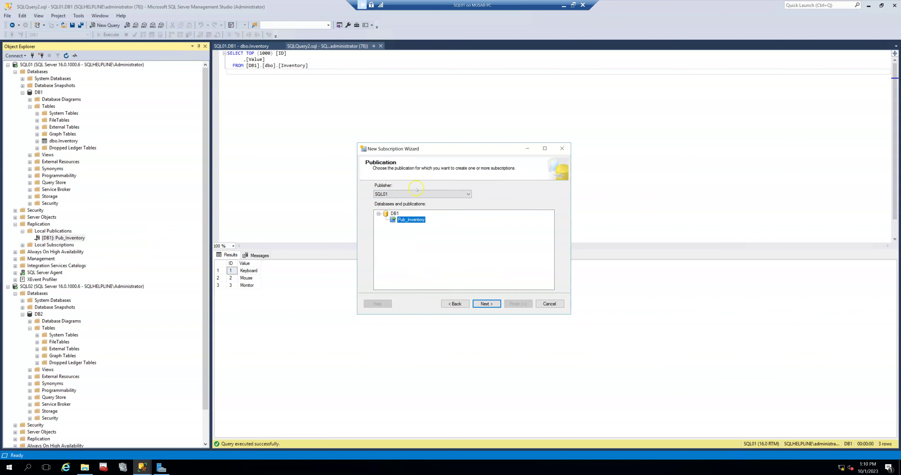
click(388, 214)
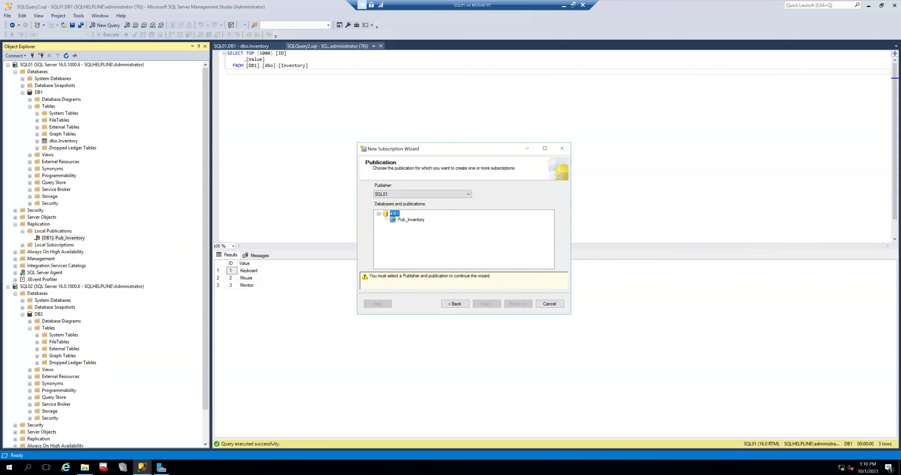
click(402, 220)
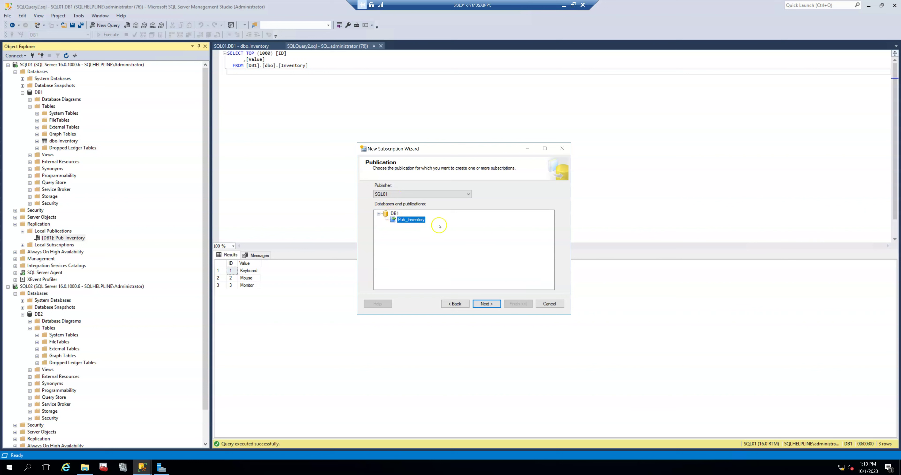
click(484, 303)
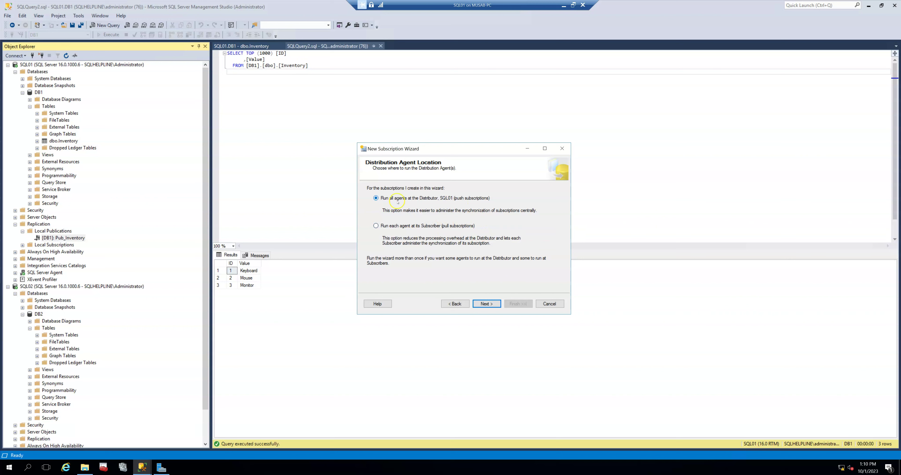
click(484, 304)
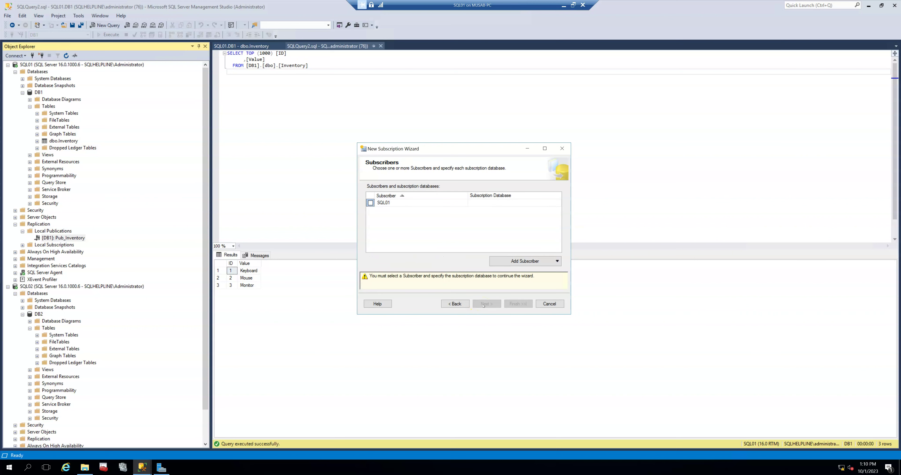
Add SQL02 as a SQL Server Subscriber using Windows Authentication and choose DB2 as its subscription database.
click(508, 263)
click(521, 272)
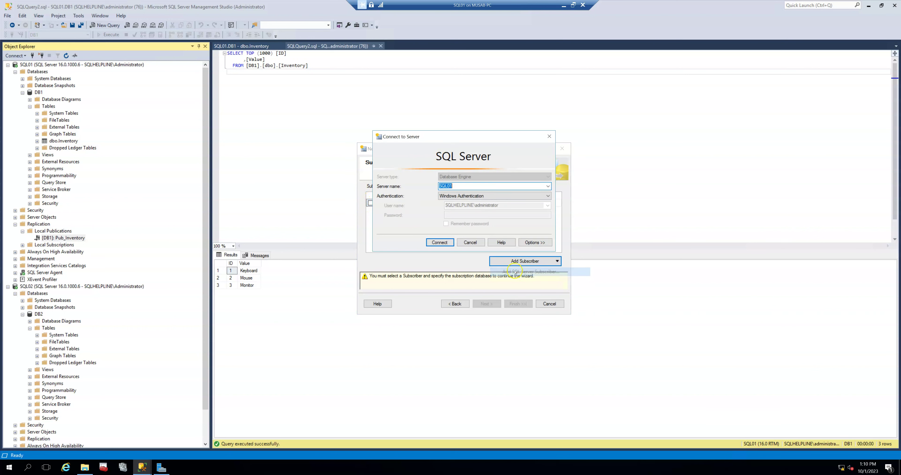
key(End)
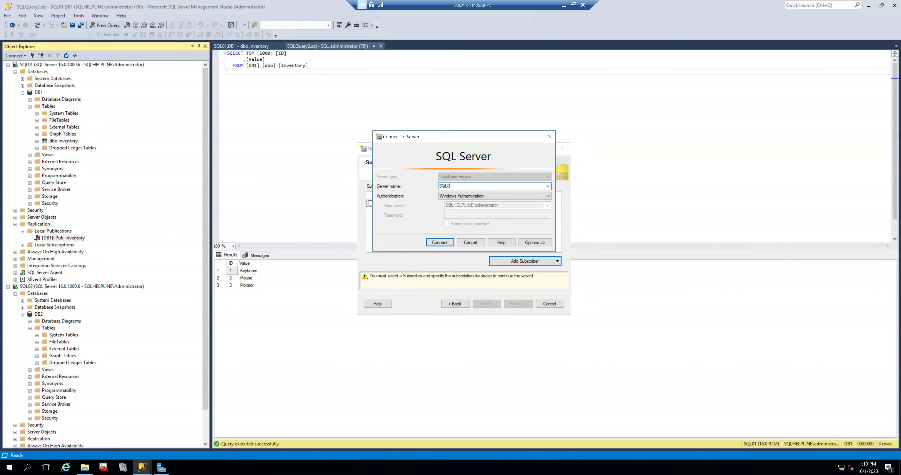
text(2)
key(Return)
click(489, 211)
click(489, 212)
click(478, 229)
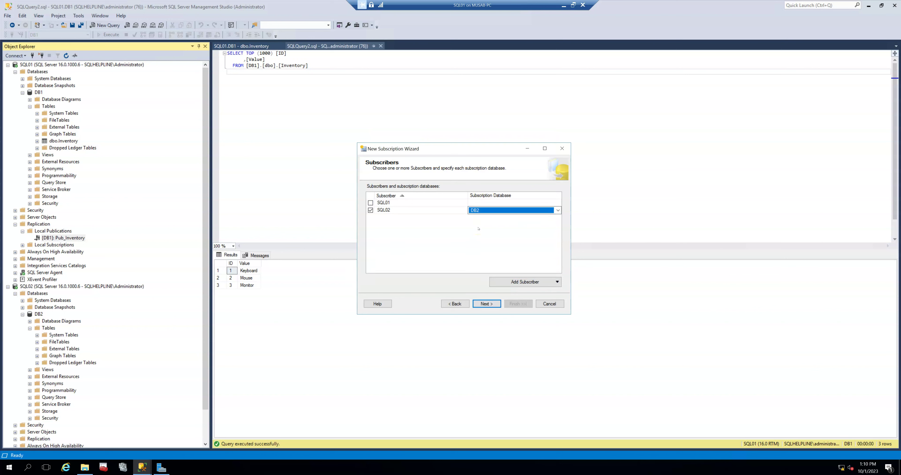
Set the SQL02 Distribution Agent to run under the SQL Server Agent service account, impersonating the process account for its connections.
click(495, 301)
click(560, 204)
click(397, 182)
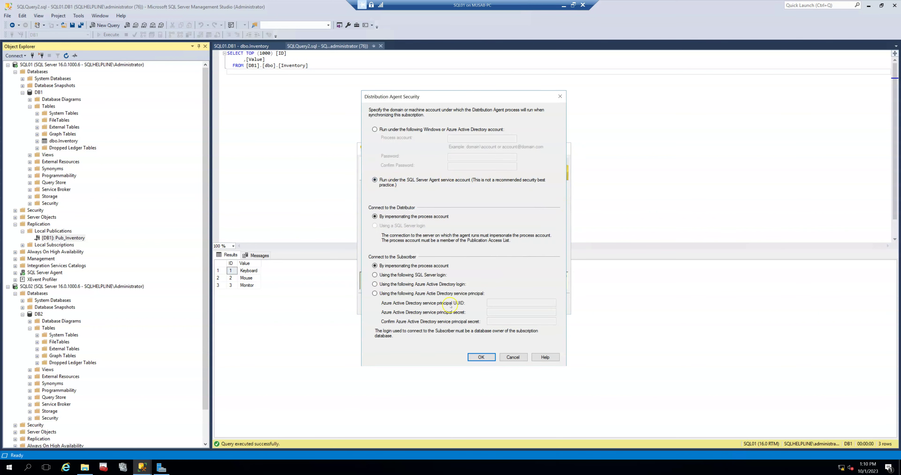
click(481, 357)
click(487, 304)
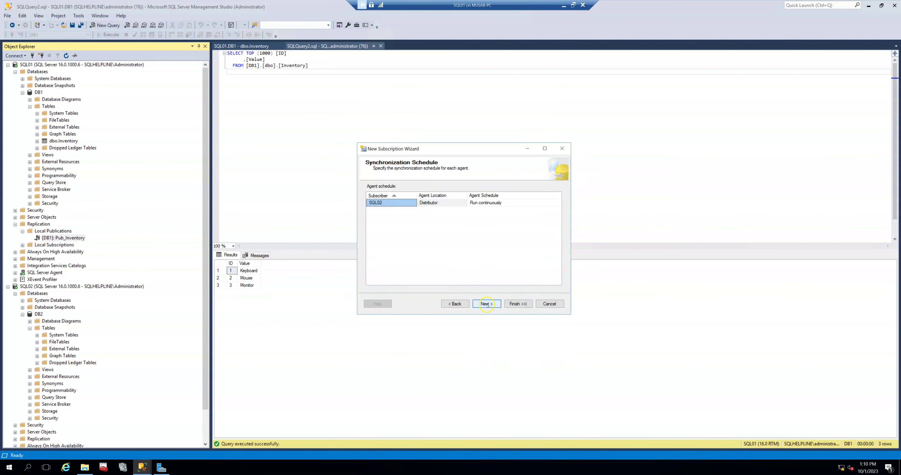
Set the SQL02 agent schedule to Run continuously and have the subscription initialized immediately.
click(492, 204)
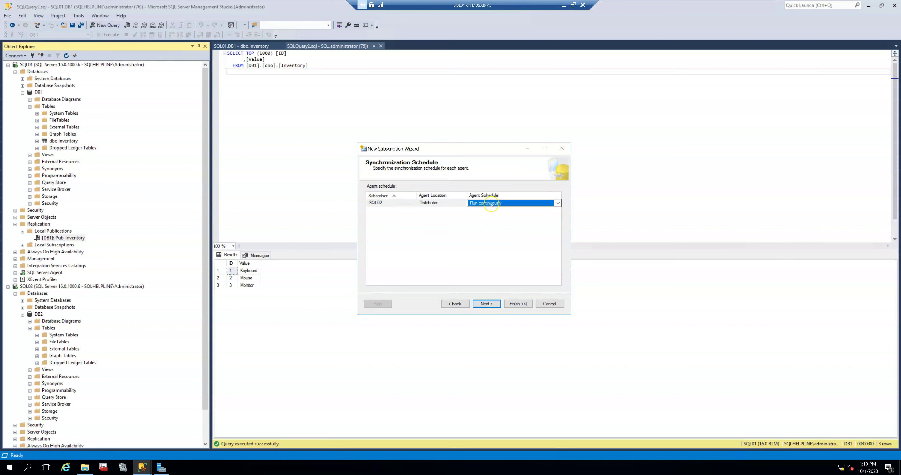
click(492, 204)
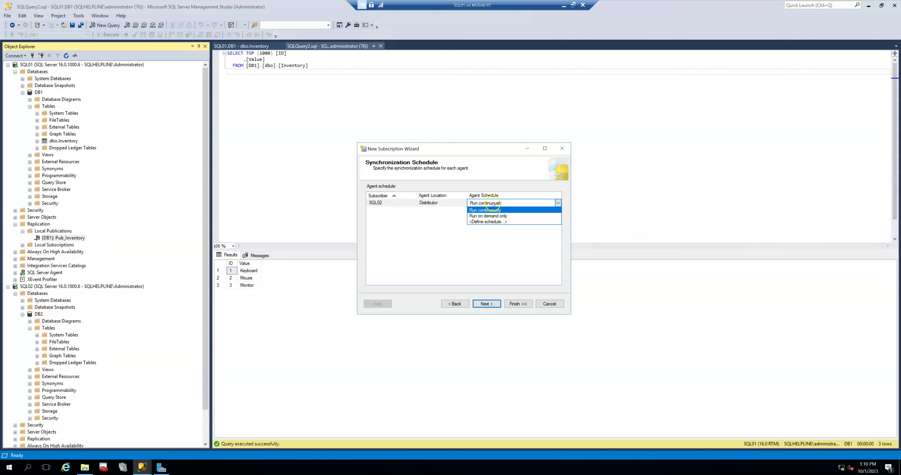
click(492, 210)
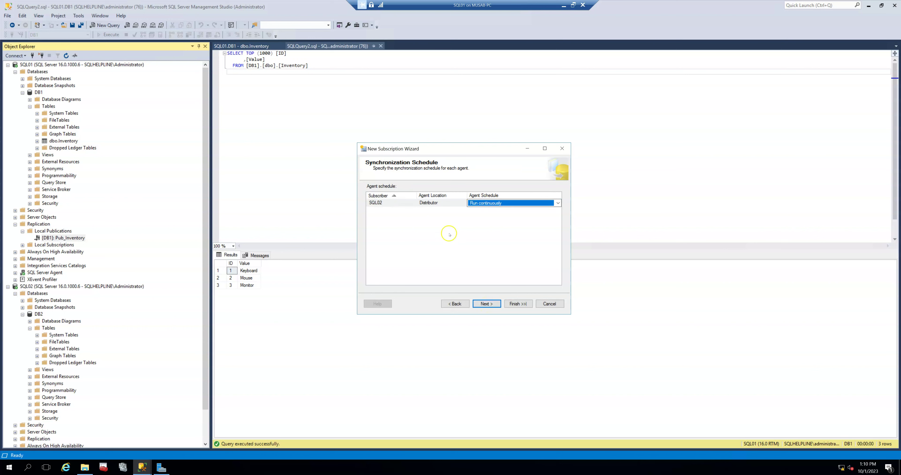
click(491, 306)
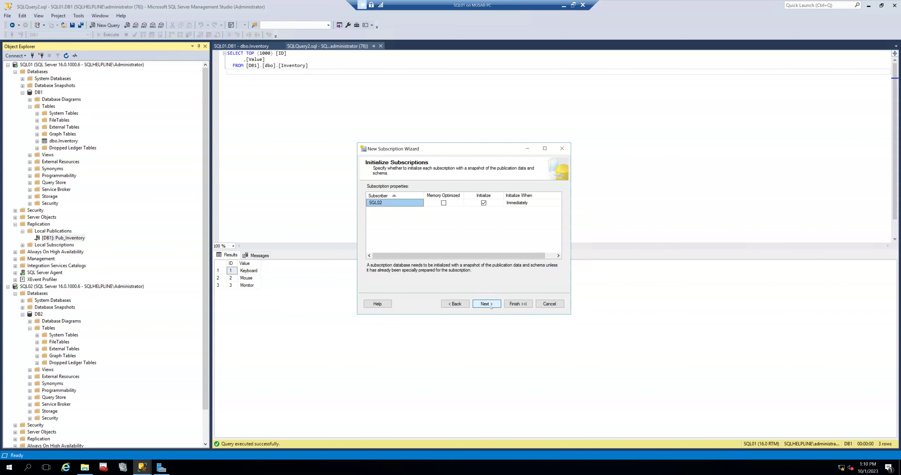
click(490, 305)
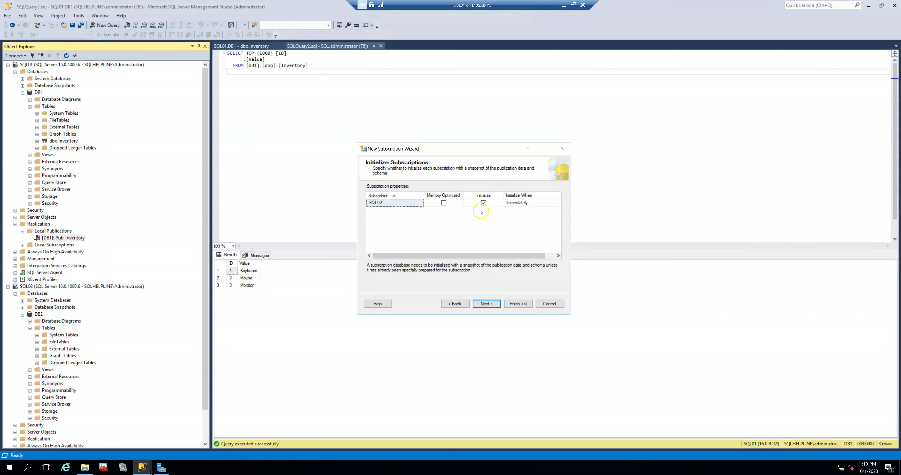
click(491, 304)
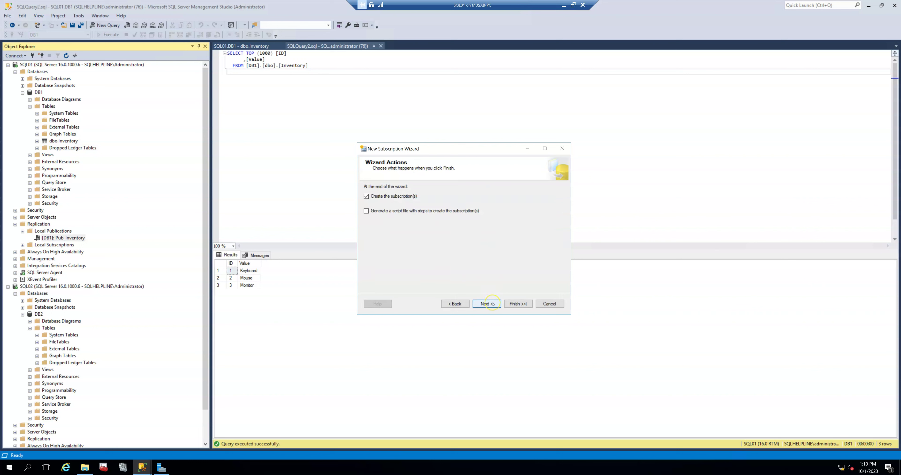
Create the SQL02 subscription to Pub_Inventory and close the finished subscription wizard.
click(492, 304)
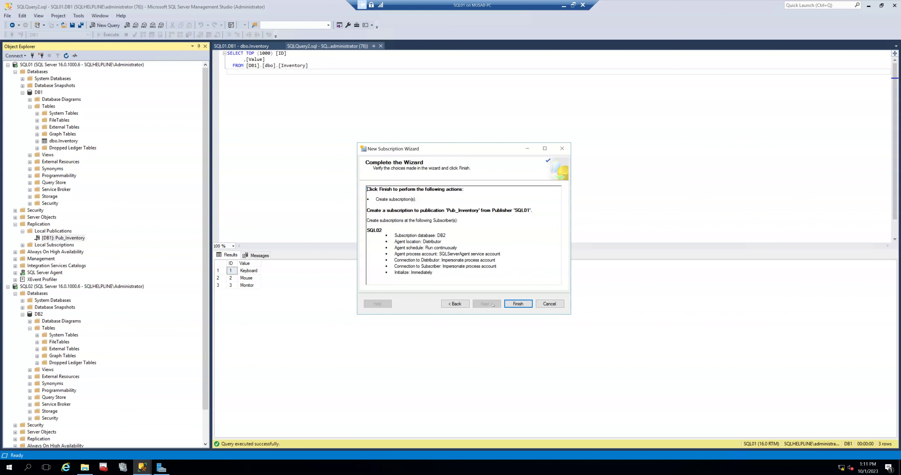
click(517, 303)
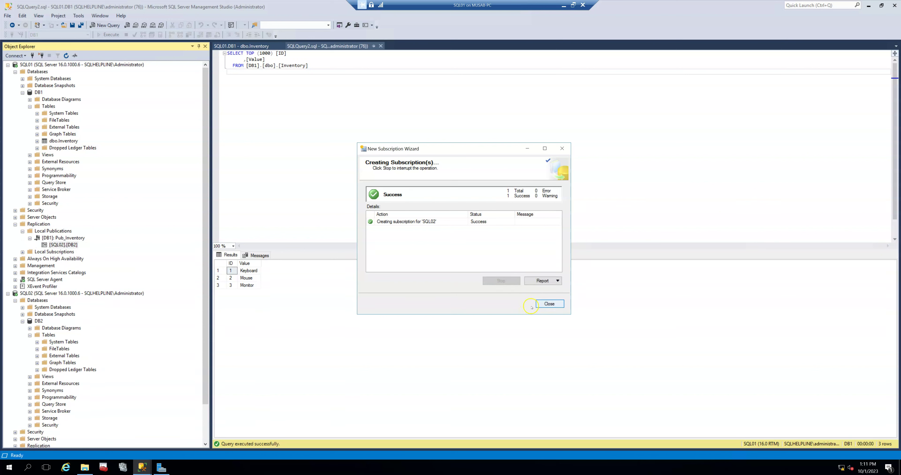
click(538, 304)
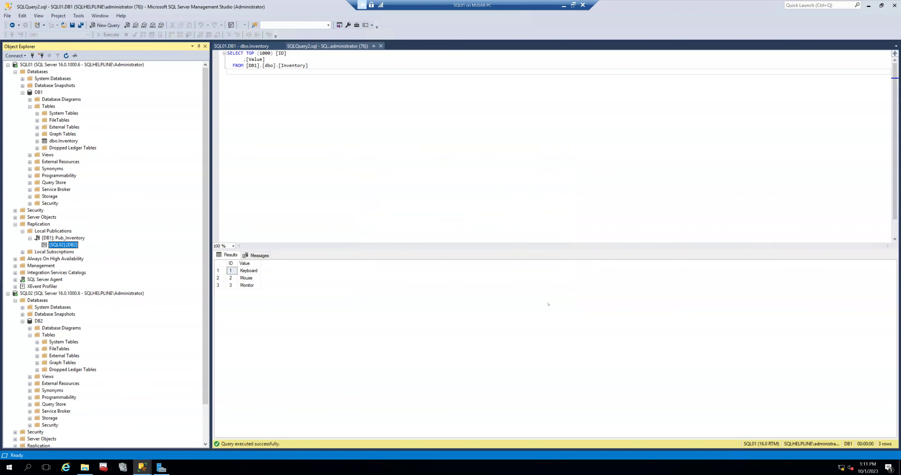
click(292, 299)
click(304, 301)
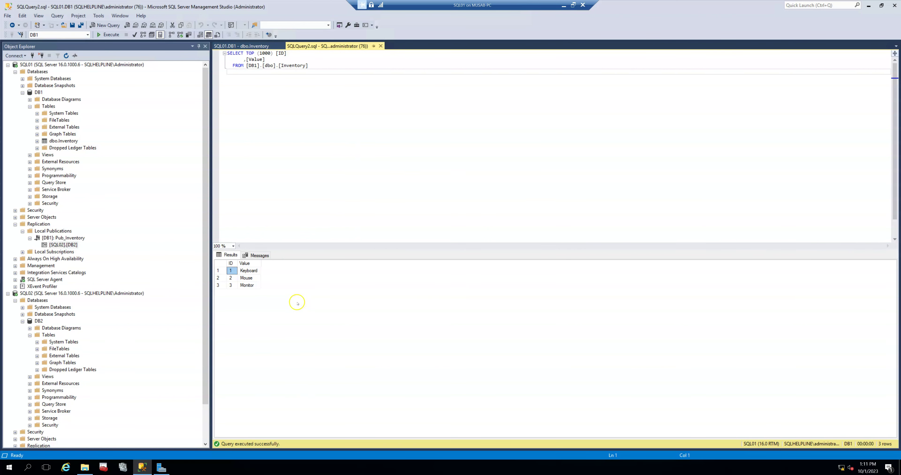
click(52, 335)
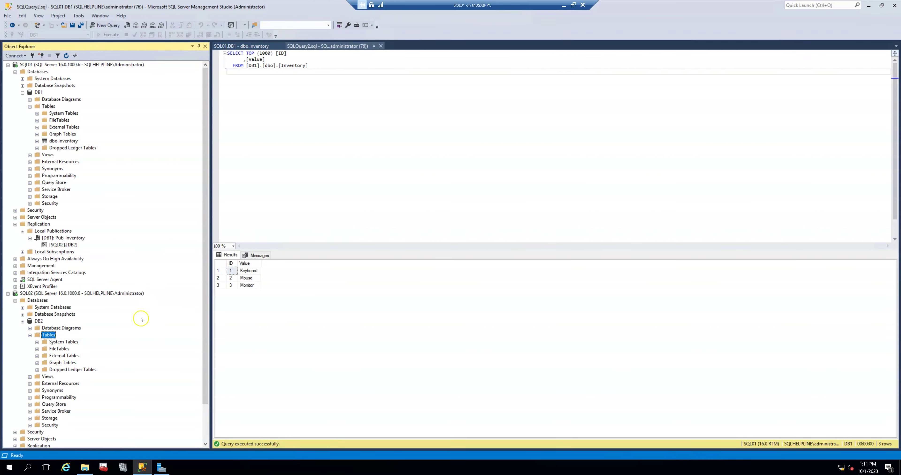
Launch Replication Monitor from the Pub_Inventory publication and show its subscriptions under publisher SQL01.
mouse_move(57, 239)
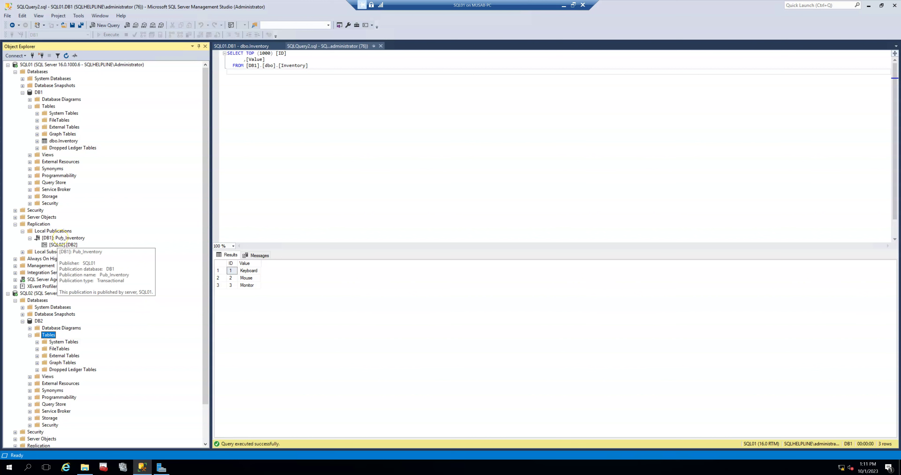
right_click(62, 239)
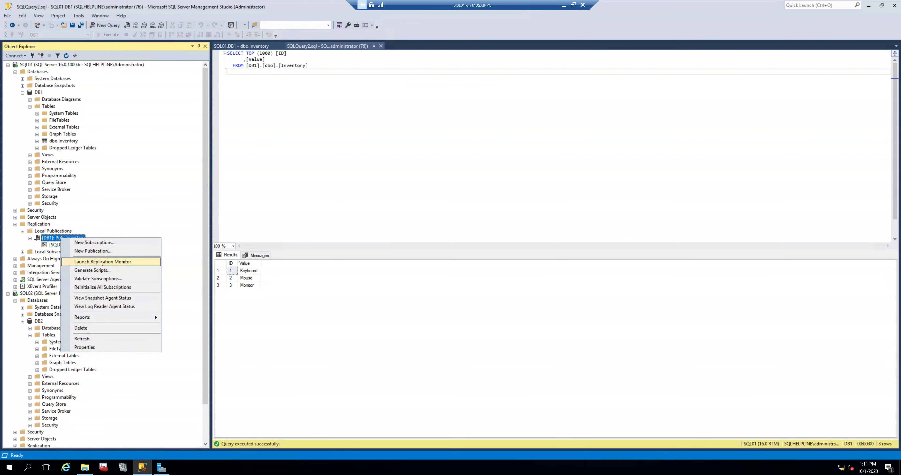
click(101, 262)
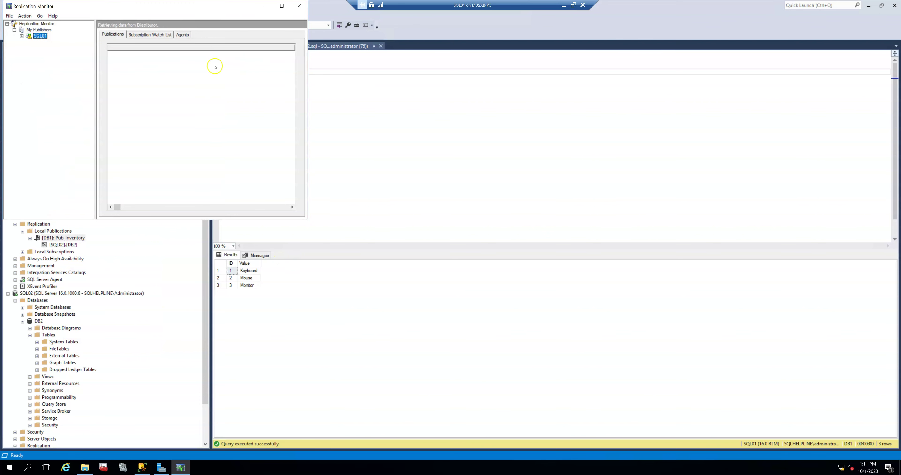
drag(146, 10, 442, 146)
click(317, 171)
click(333, 178)
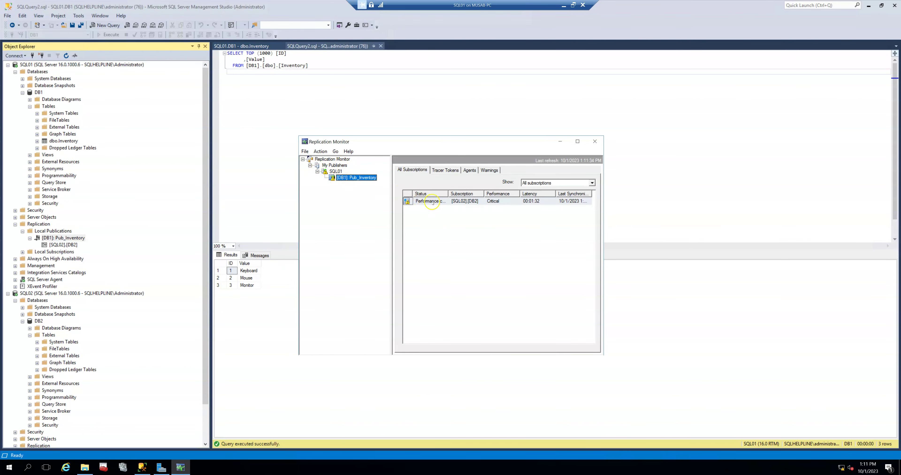
Examine the Snapshot Agent's session history for Pub_Inventory, then close it.
click(470, 171)
click(437, 197)
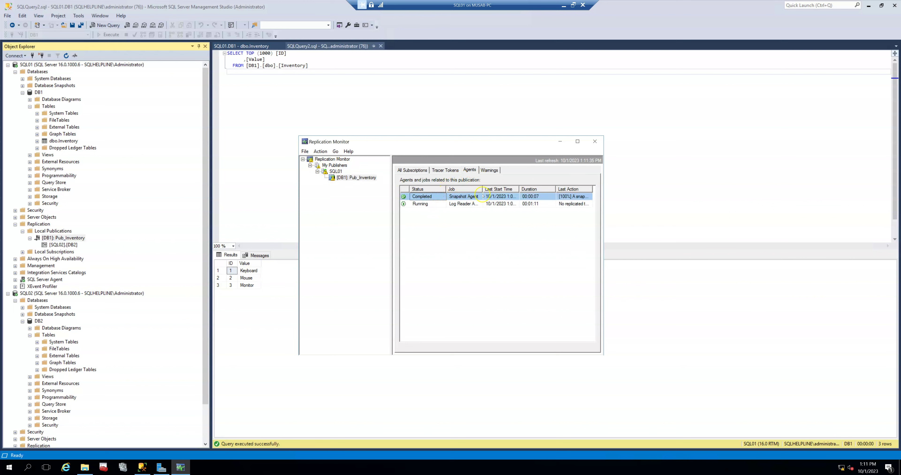
double_click(433, 197)
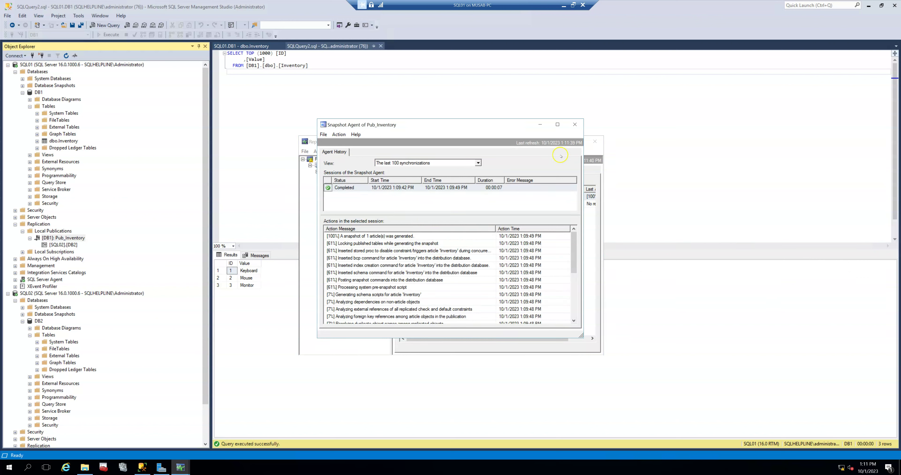
click(575, 125)
Examine the Distributor to Subscriber history of the SQL02 DB2 subscription, including the applied scripts and bulk-copy actions.
click(414, 170)
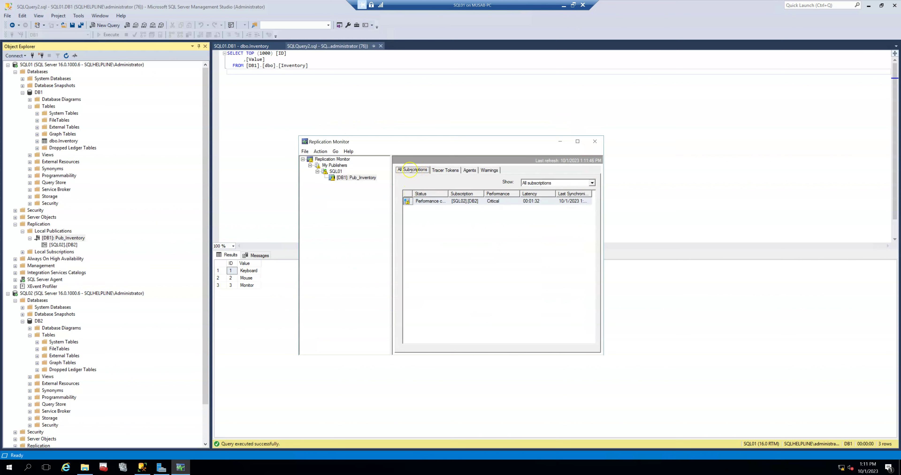
double_click(430, 202)
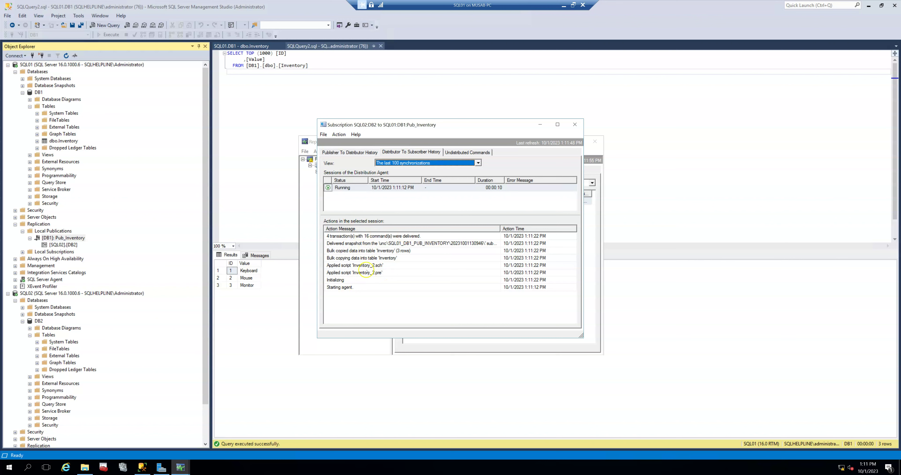
click(356, 273)
click(356, 265)
click(364, 250)
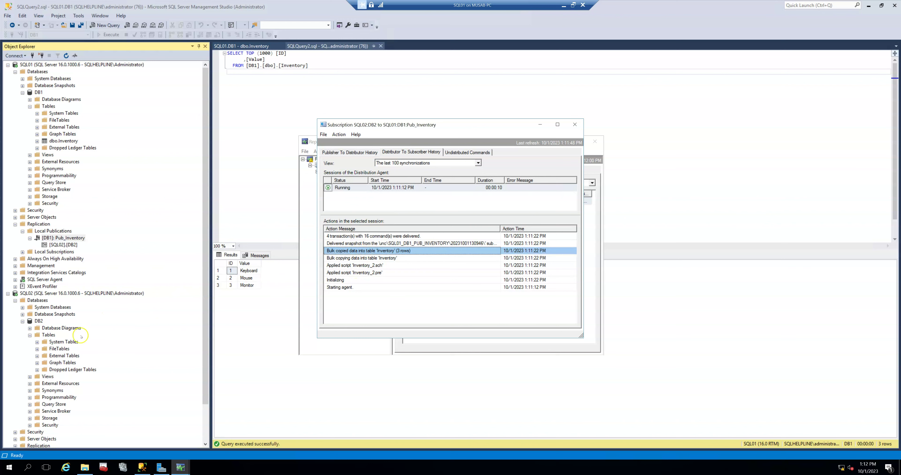
Refresh the DB2 tables on SQL02 and select the top 1000 rows of dbo.Inventory.
click(54, 334)
key(F5)
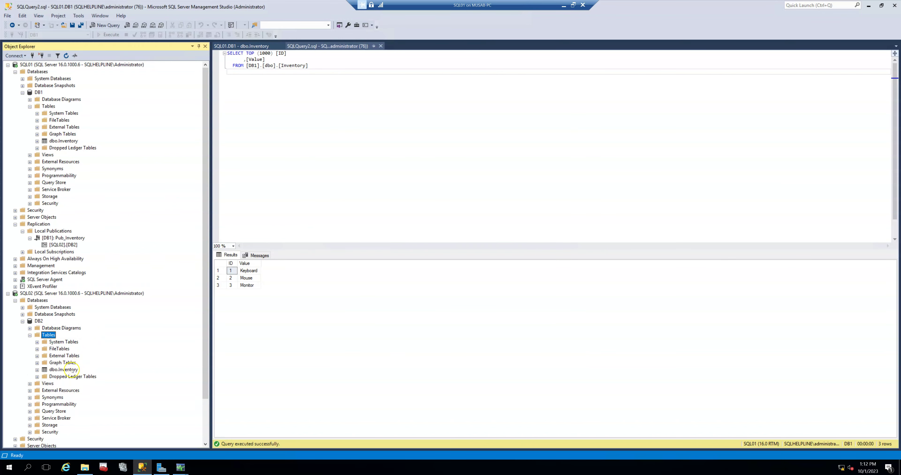
right_click(73, 371)
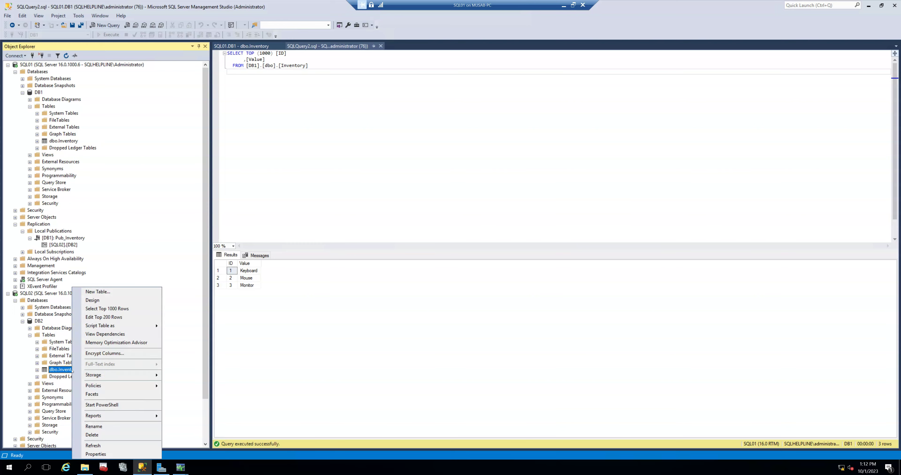
click(110, 308)
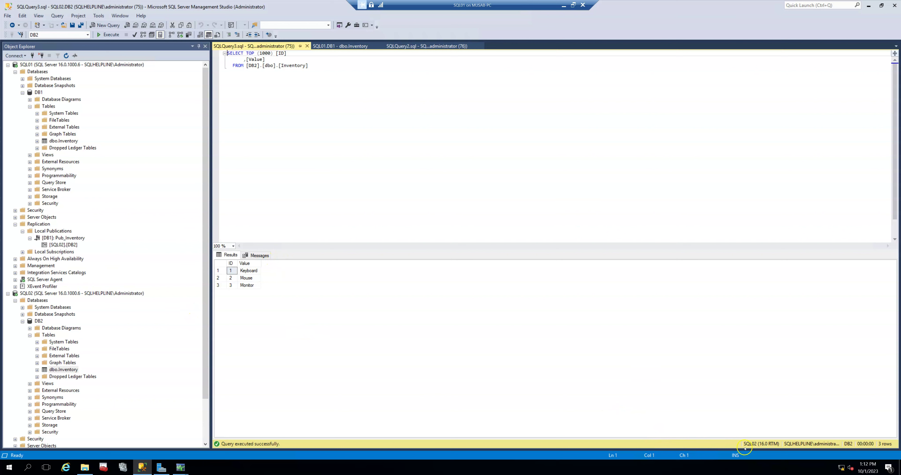
Compare the Inventory rows returned from DB1 on SQL01 with those from DB2 on SQL02.
click(429, 46)
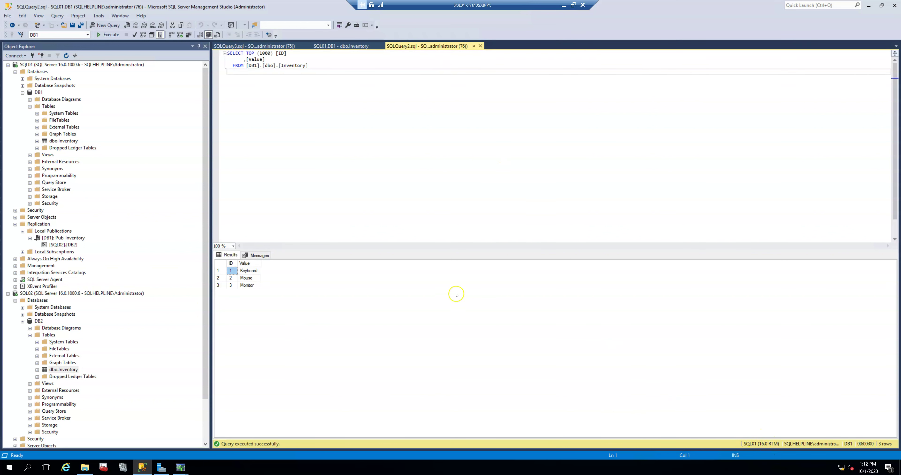
drag(231, 270, 230, 286)
click(257, 46)
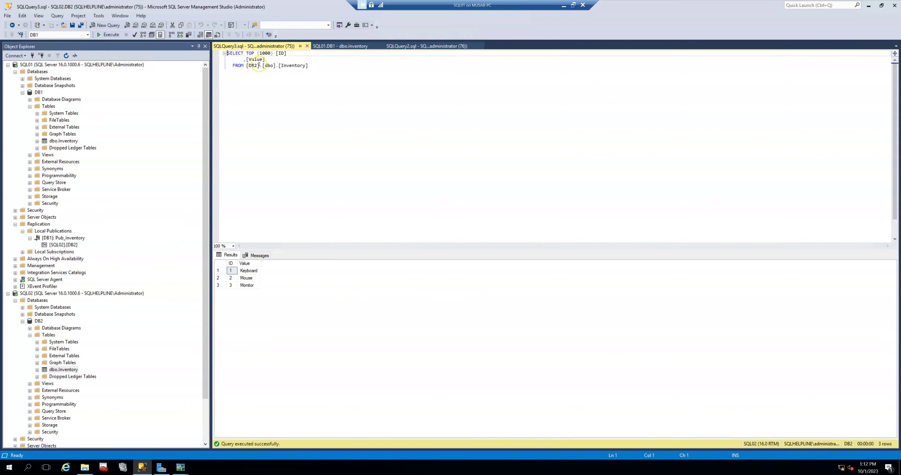
click(242, 271)
key(Down)
key(Down)
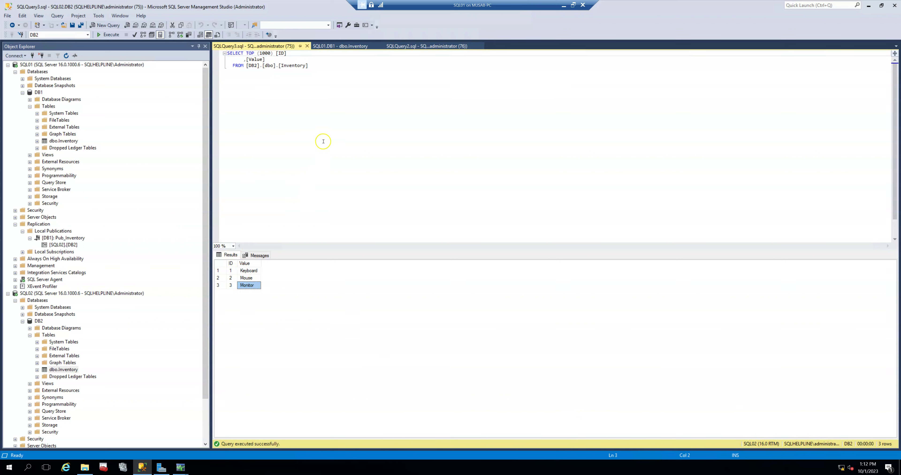
Add a new row with the value Keyboard to DB1's Inventory table on SQL01 and reload the table data.
click(340, 46)
click(272, 88)
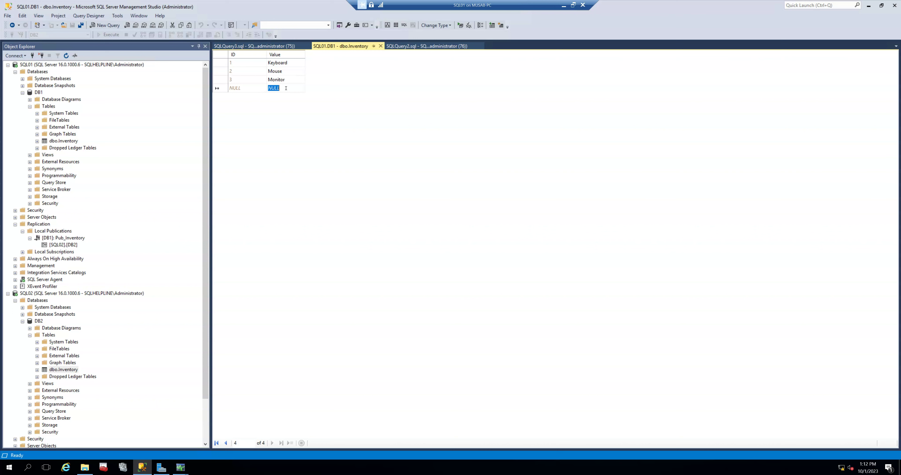
text(Keyboard)
key(Return)
right_click(287, 89)
click(305, 92)
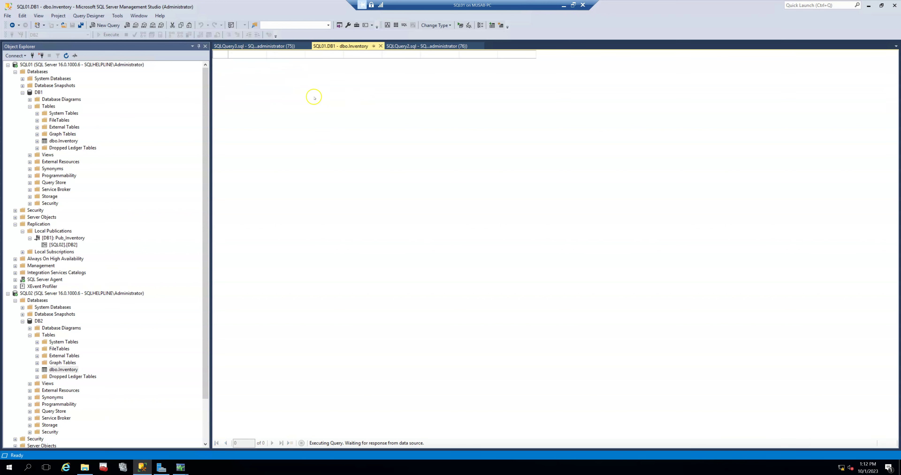
click(326, 91)
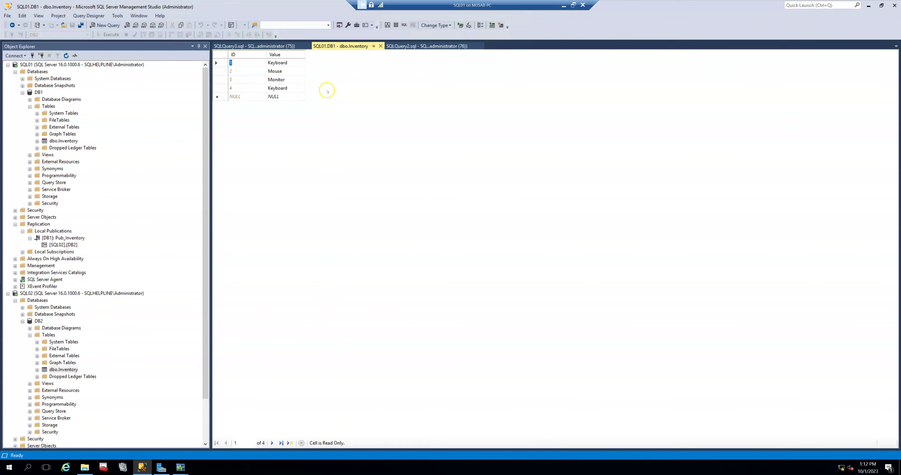
Rerun the DB2 Inventory query on SQL02 to check for the added Keyboard row.
click(280, 46)
click(294, 83)
key(F5)
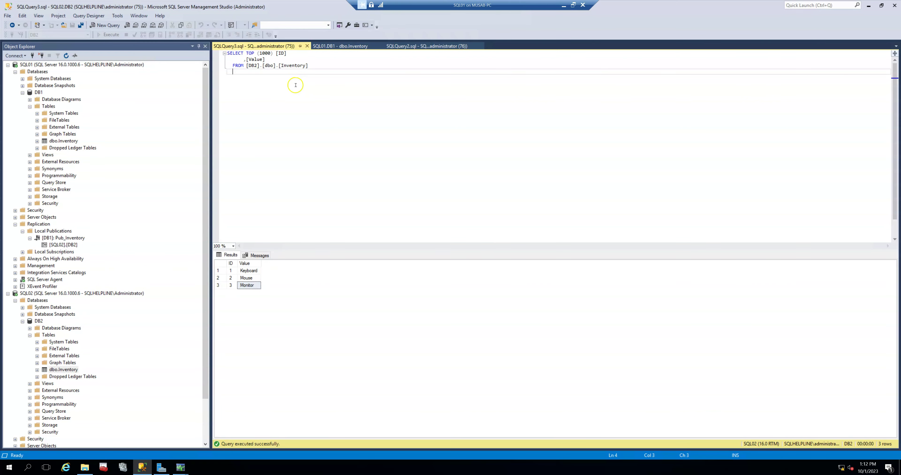
Change the value of row ID 3 in DB1's Inventory table to Monitor (LED).
click(336, 48)
click(294, 80)
click(295, 80)
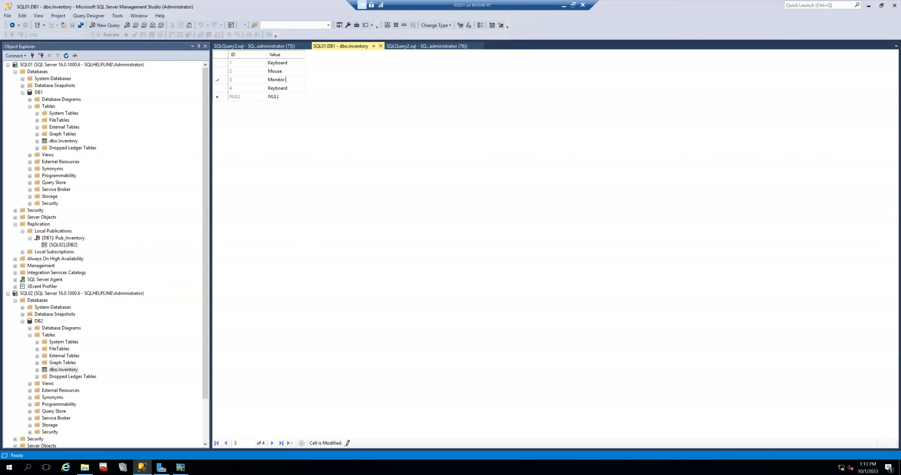
text((LED))
key(Return)
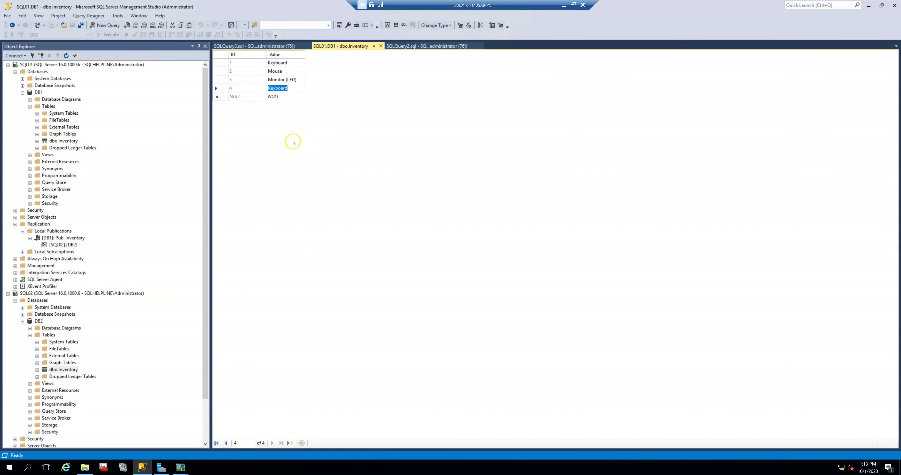
Rerun the DB2 Inventory query on SQL02 to check the edited row ID 3.
click(265, 45)
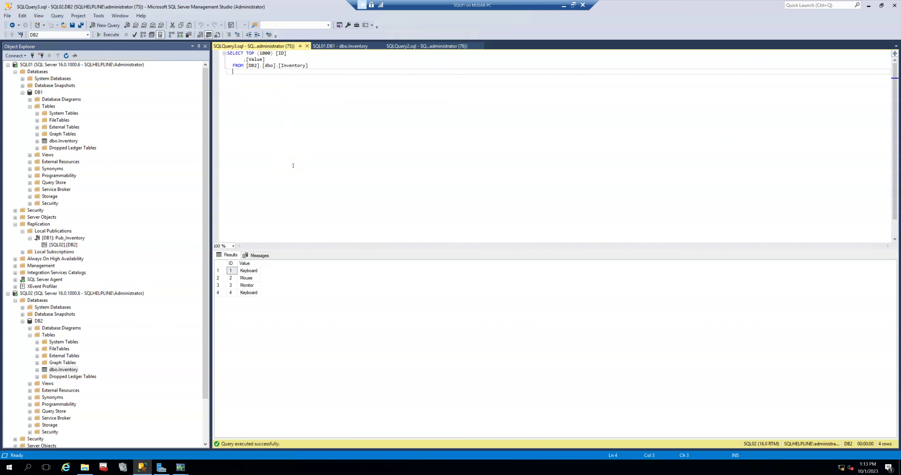
key(F5)
key(F5)
key(F5)
key(F5)
Delete the Mouse row, ID 2, from DB1's Inventory table on SQL01 and reload the table data.
click(350, 48)
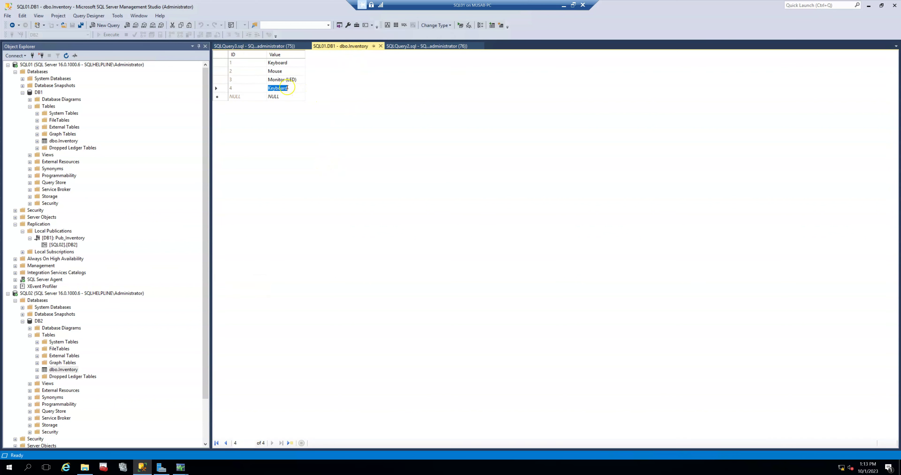
right_click(221, 80)
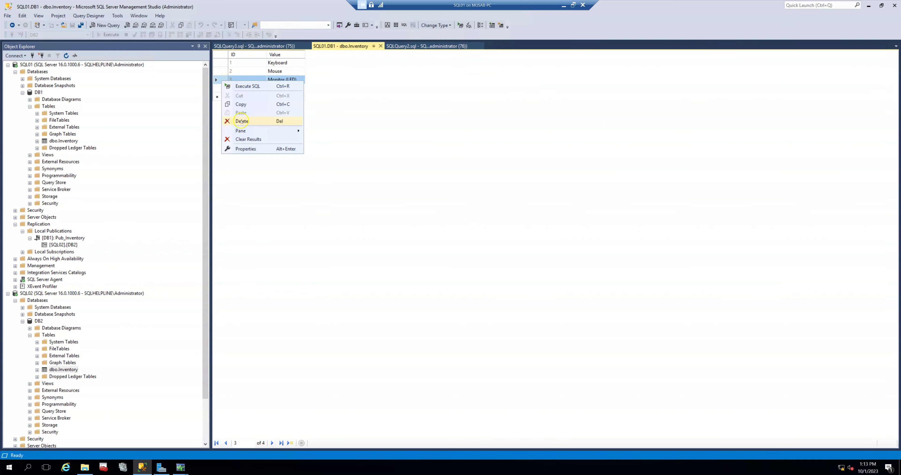
click(221, 71)
right_click(221, 71)
click(243, 112)
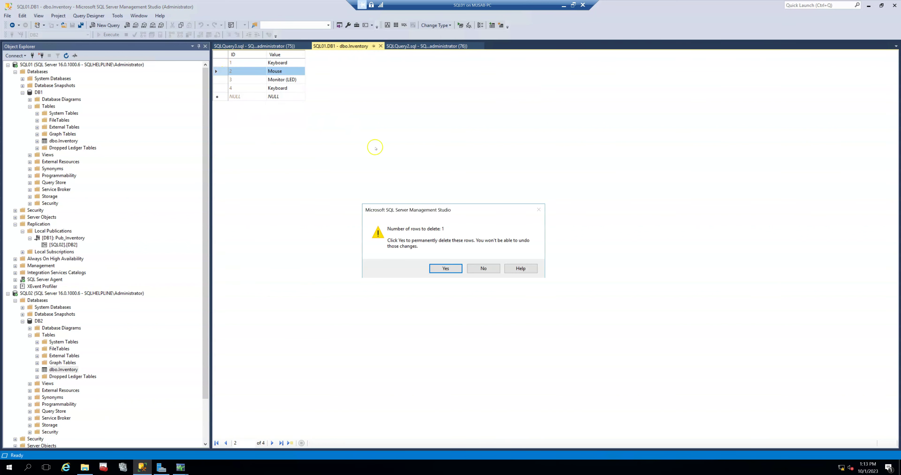
click(444, 270)
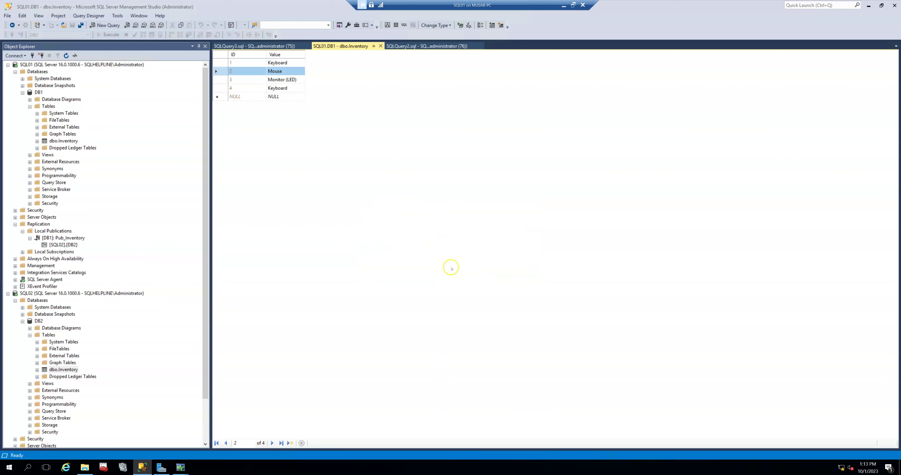
right_click(291, 63)
click(301, 79)
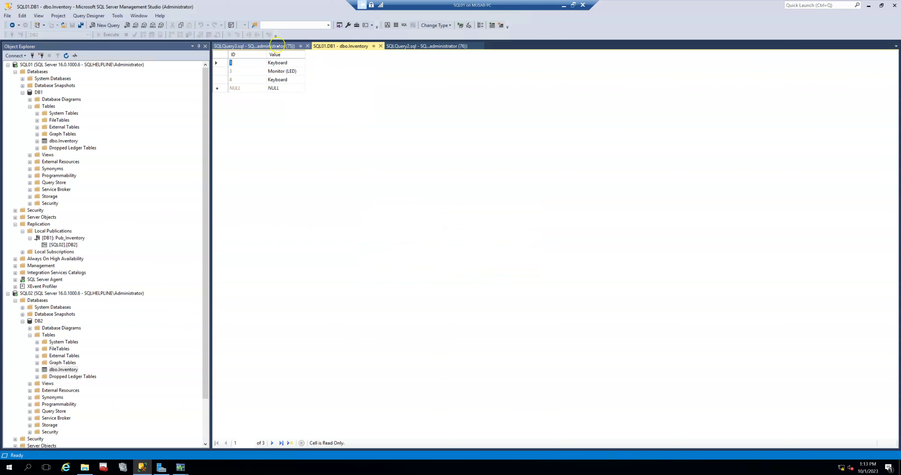
Rerun the DB2 Inventory query on SQL02 to check that the Mouse row deletion replicated.
click(296, 45)
key(F5)
key(F5)
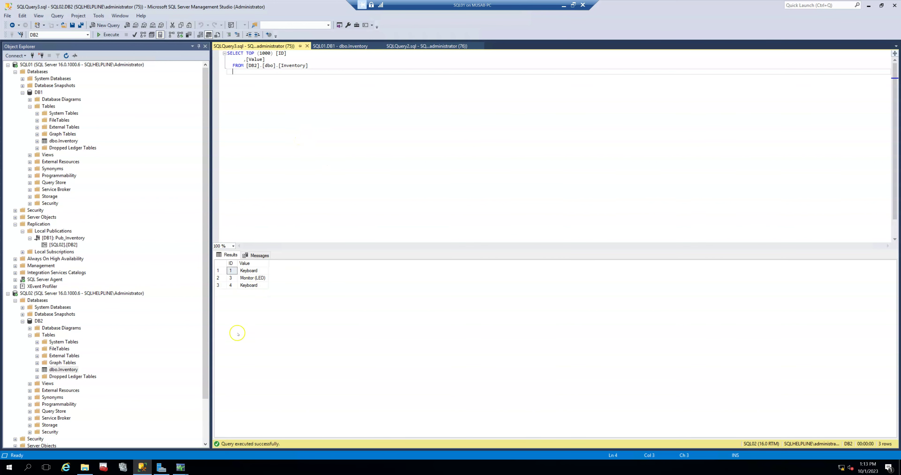
Switch to Replication Monitor, examine the Pub_Inventory subscription's distributor-to-subscriber history, undistributed commands and publisher-to-distributor history, and close the subscription details.
click(180, 467)
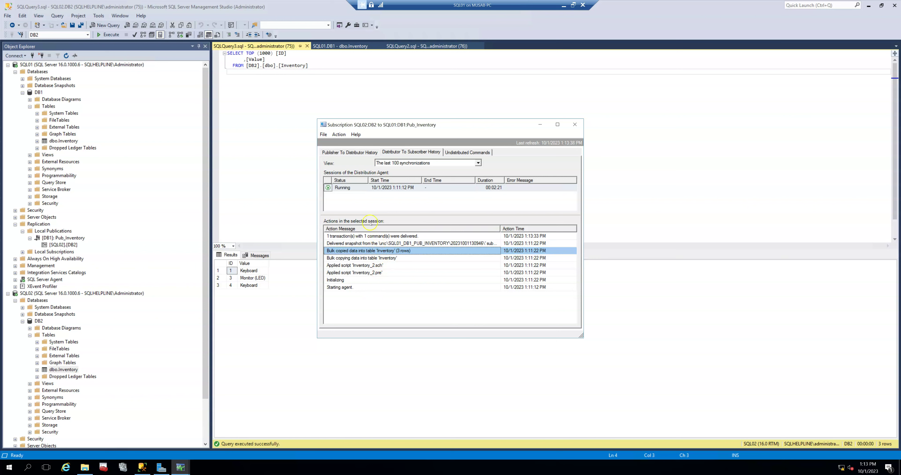
click(376, 237)
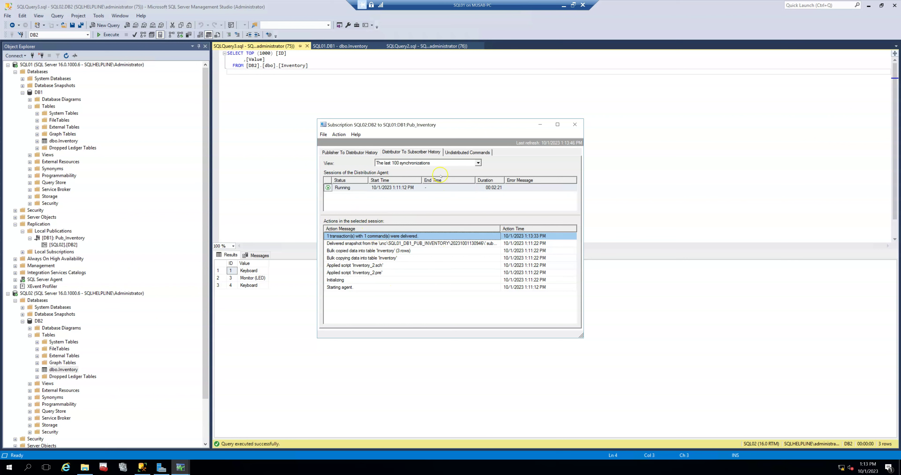
click(441, 201)
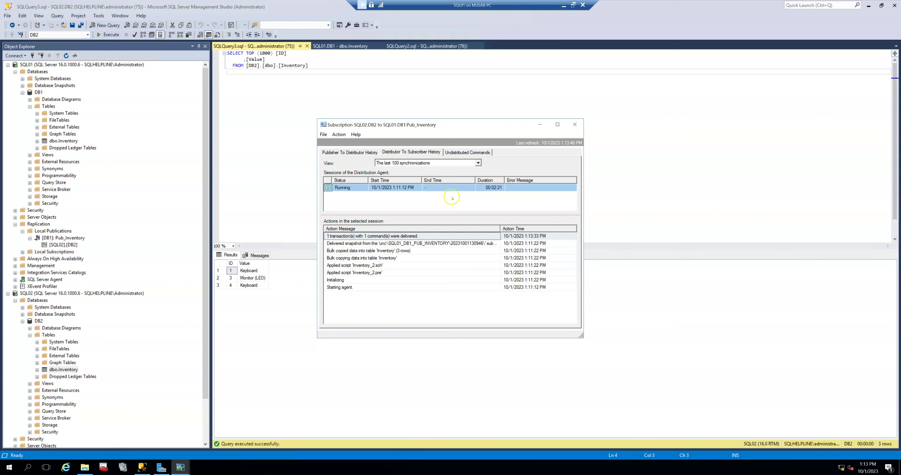
click(454, 153)
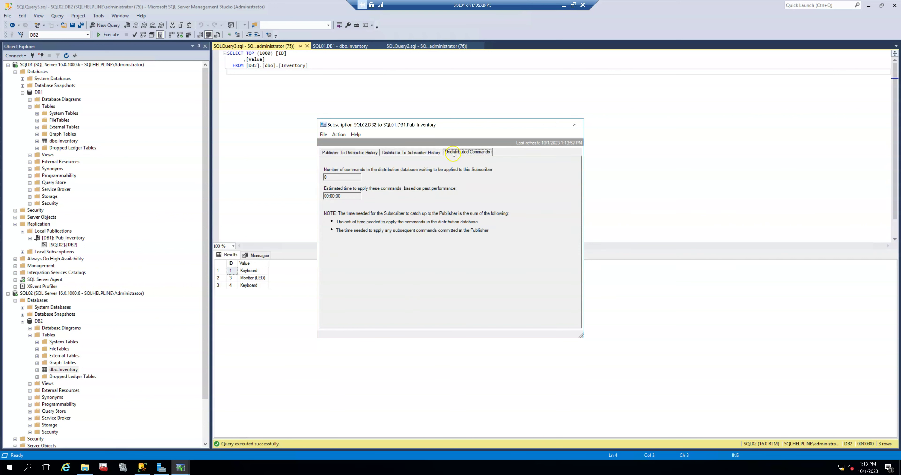
click(411, 153)
click(368, 153)
click(394, 244)
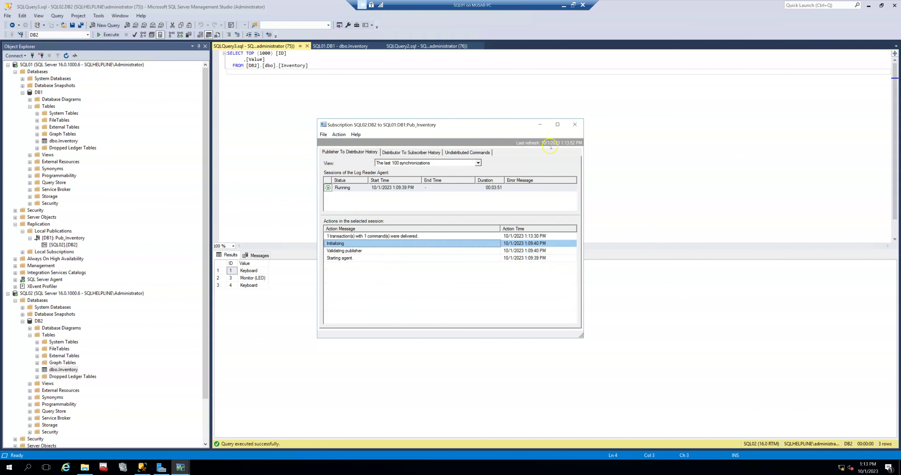
click(575, 125)
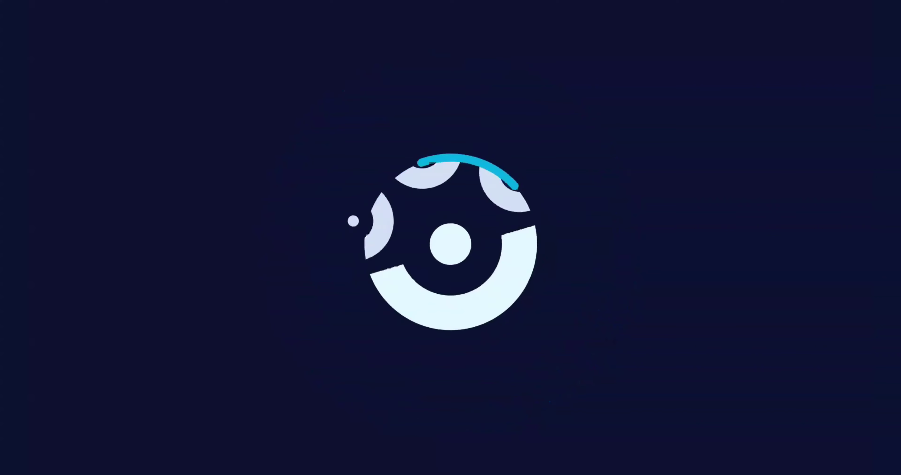